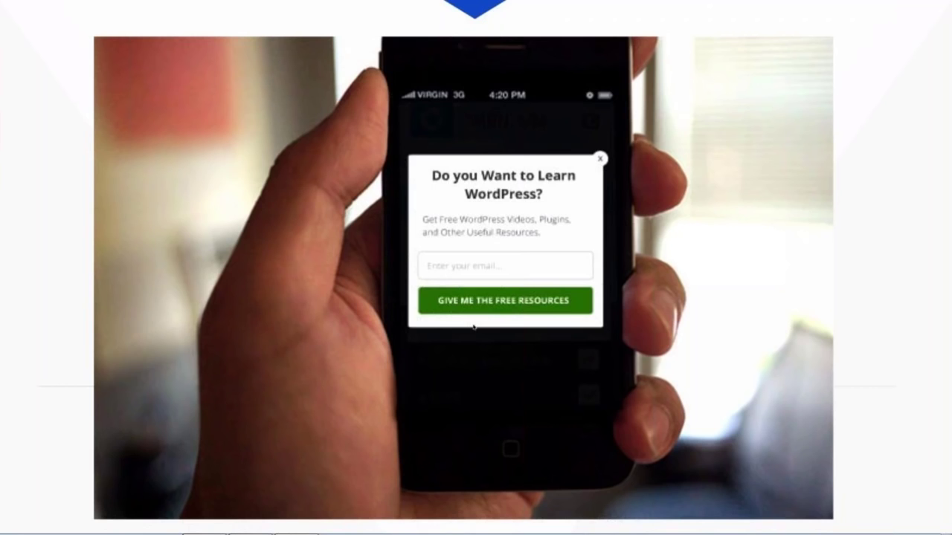
click(645, 289)
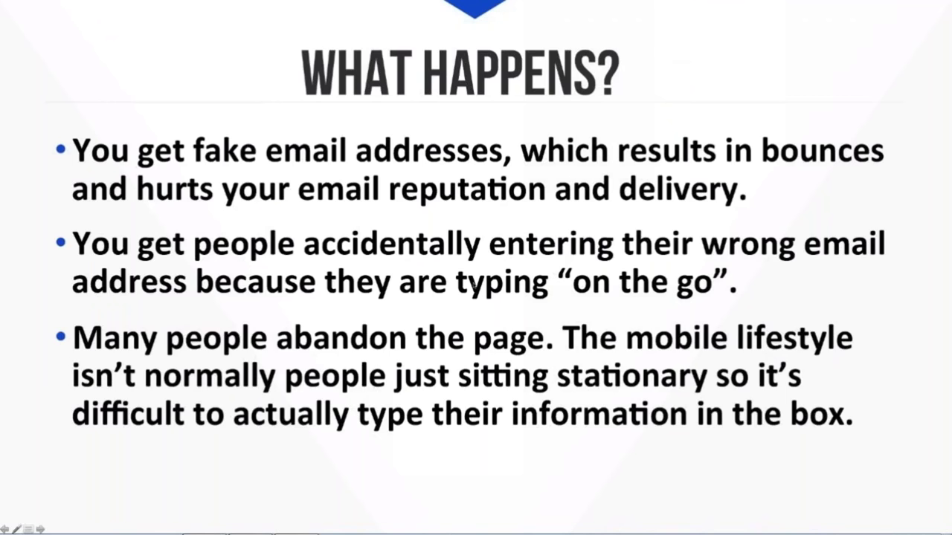
click(473, 285)
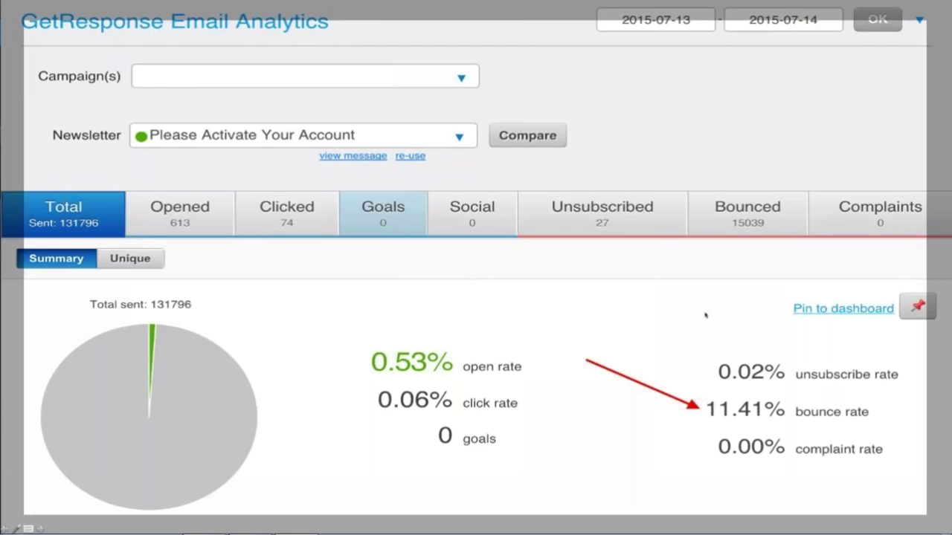
click(531, 301)
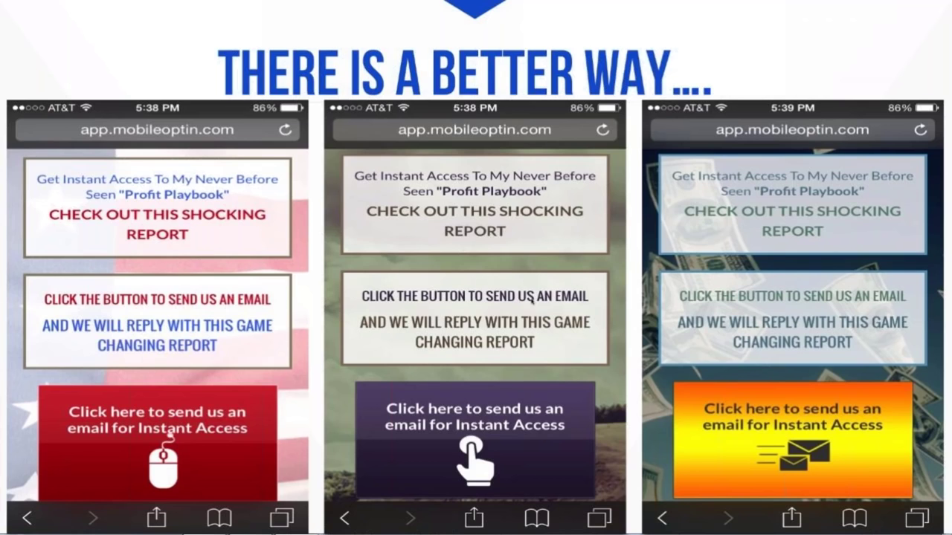
click(587, 248)
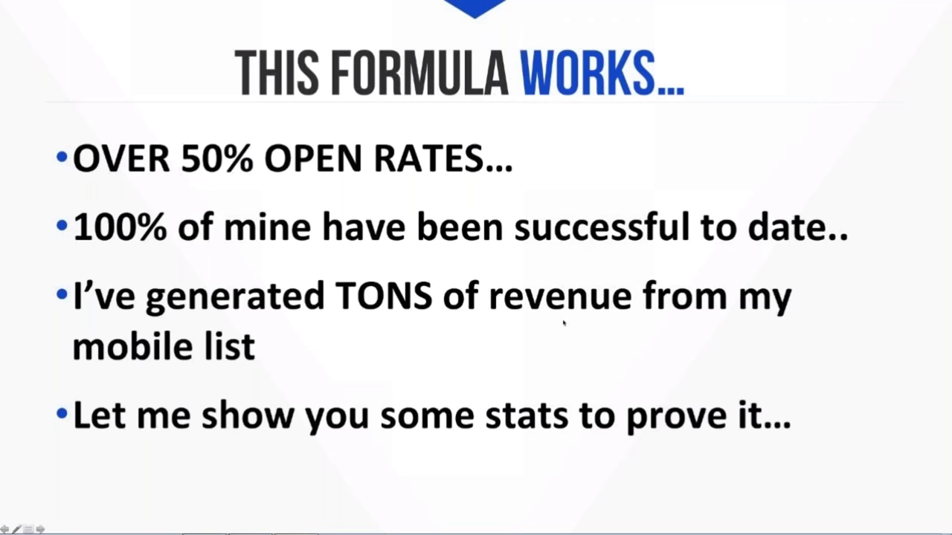
click(446, 325)
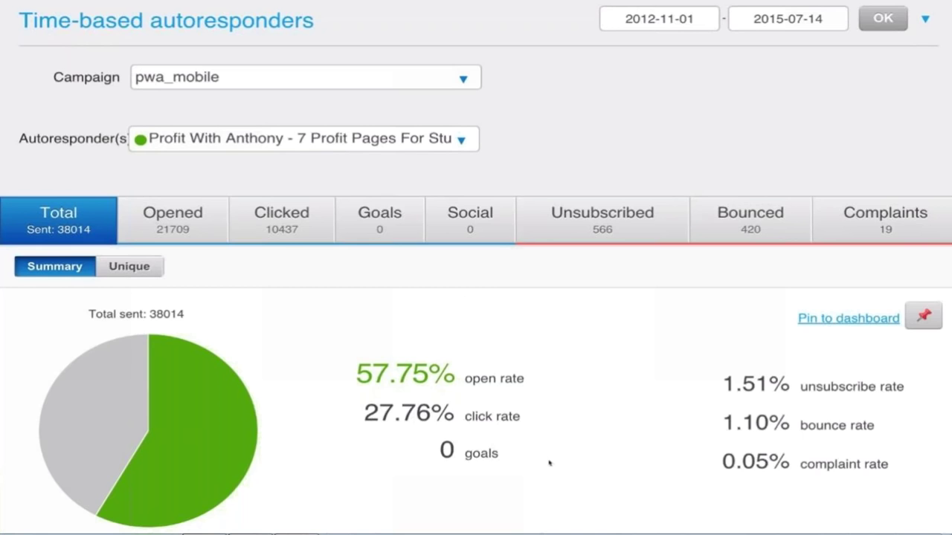
key(Right)
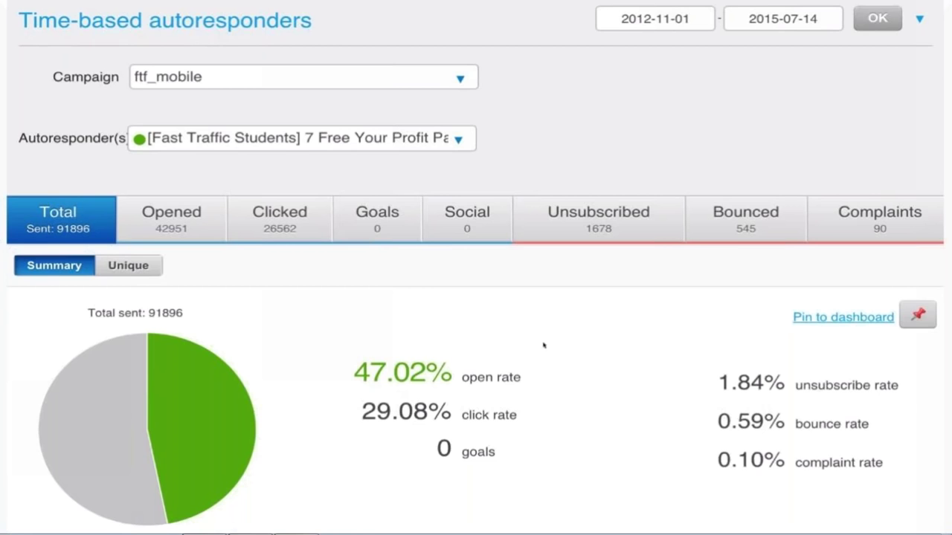
click(537, 343)
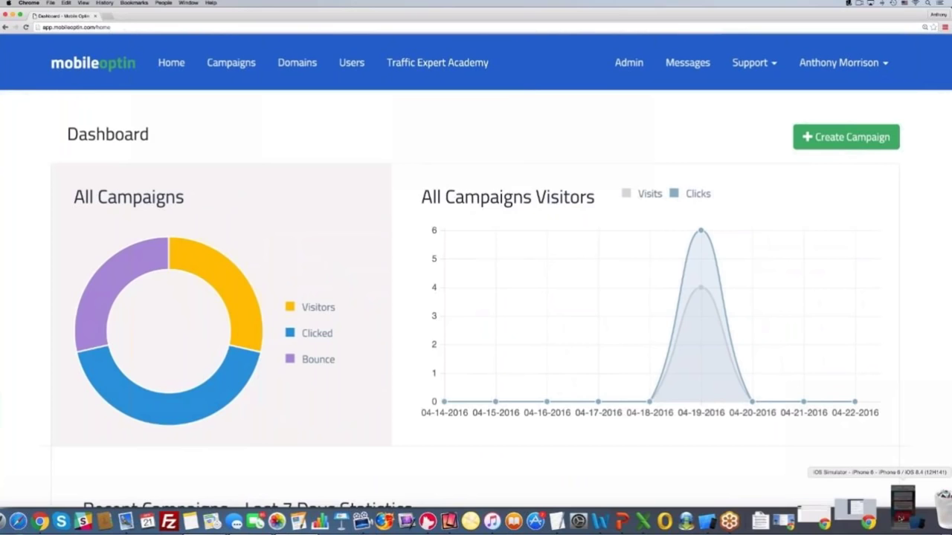
- Bring up the iPhone simulator with the dog training opt-in page and place it over the middle of the dashboard
click(902, 505)
drag(443, 65, 465, 64)
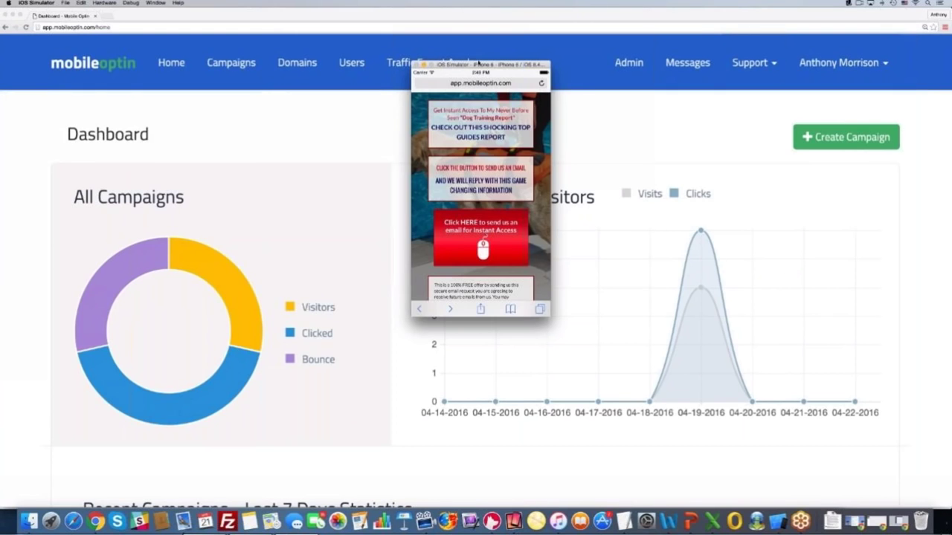
drag(478, 63, 488, 126)
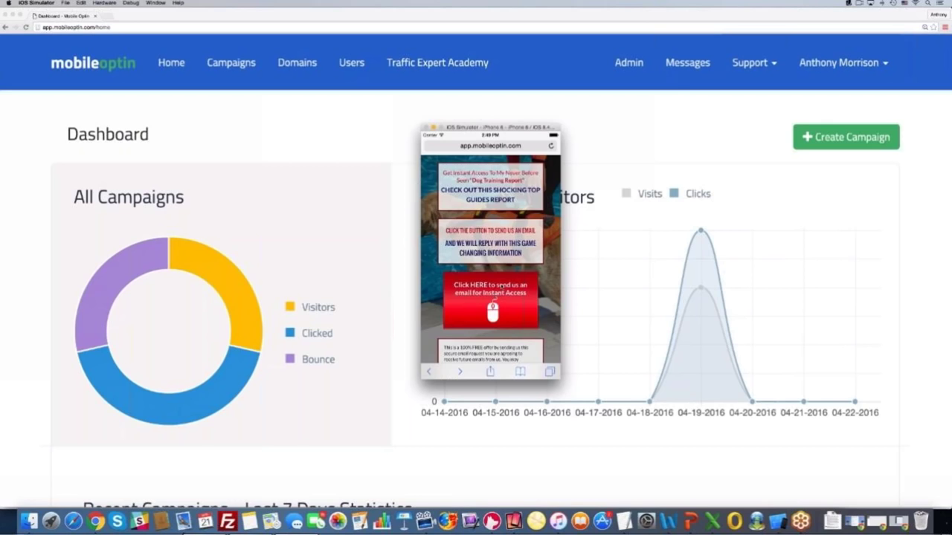
- Open the prefilled request email from the opt-in page's instant access button, and discard the draft
click(492, 290)
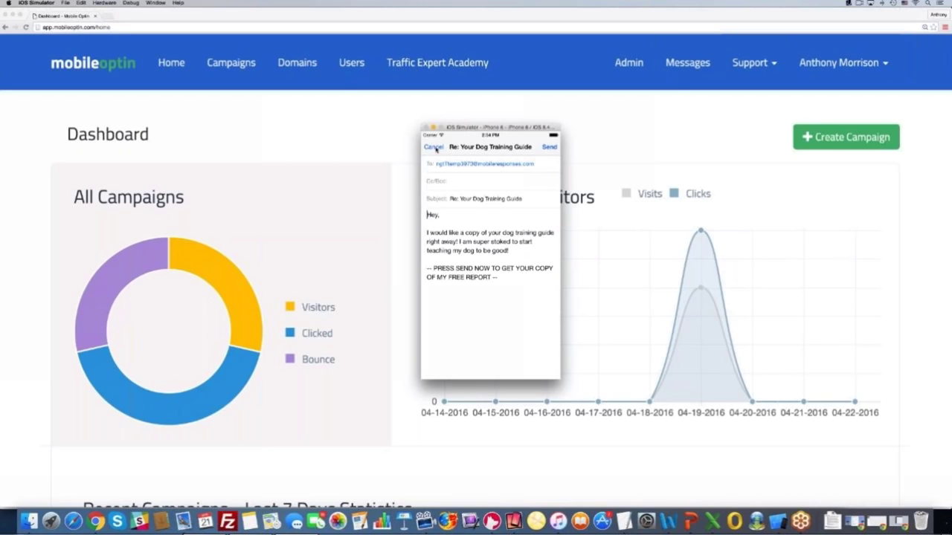
click(435, 147)
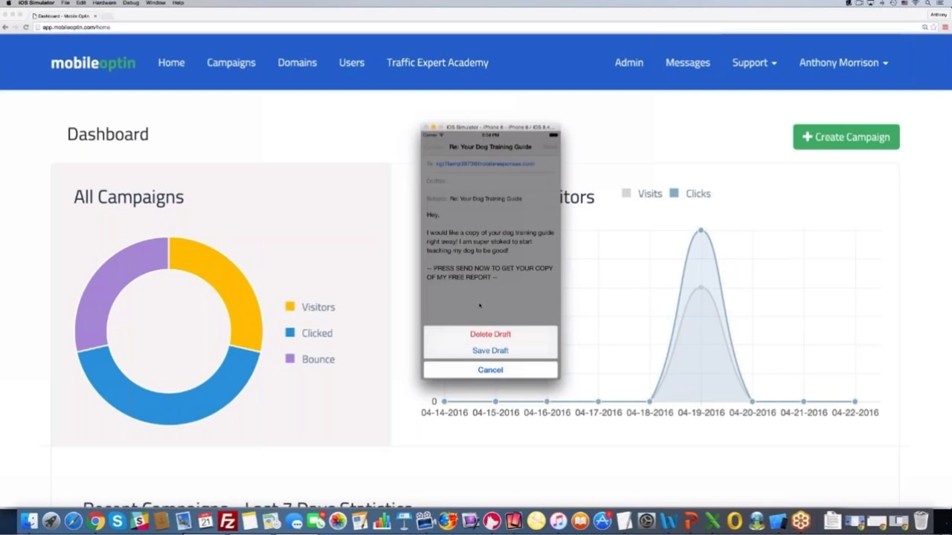
click(483, 333)
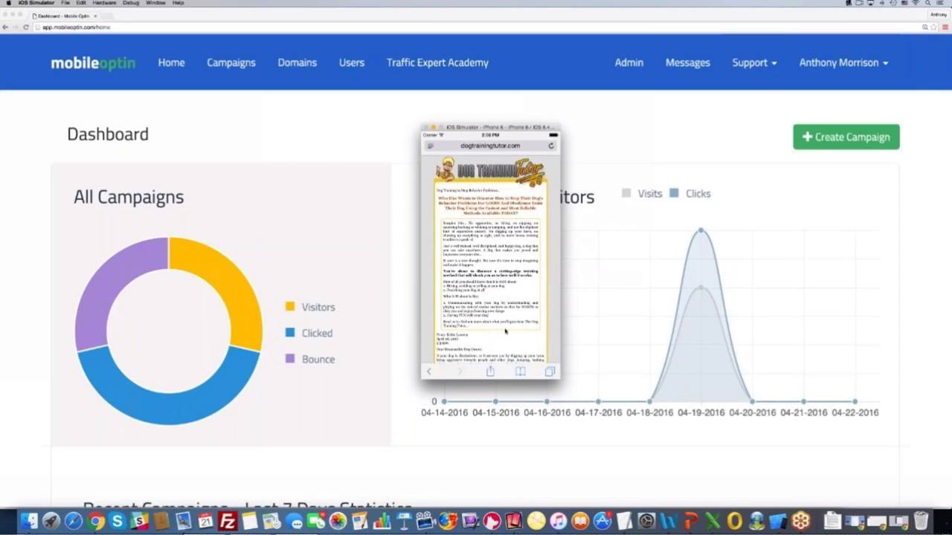
- Start a new campaign from the Mobile Optin dashboard with demo22 as its name and URL
click(620, 126)
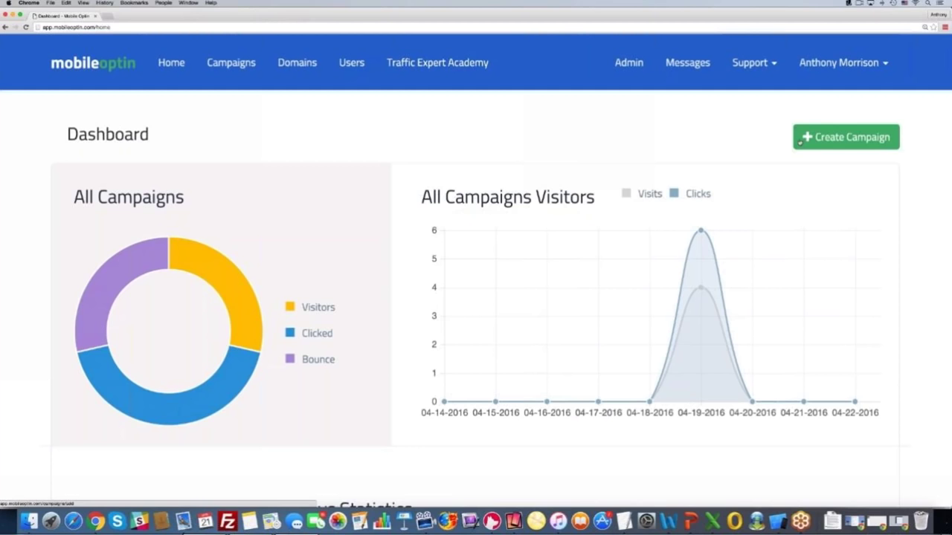
click(807, 137)
scroll(273, 221, down, 1)
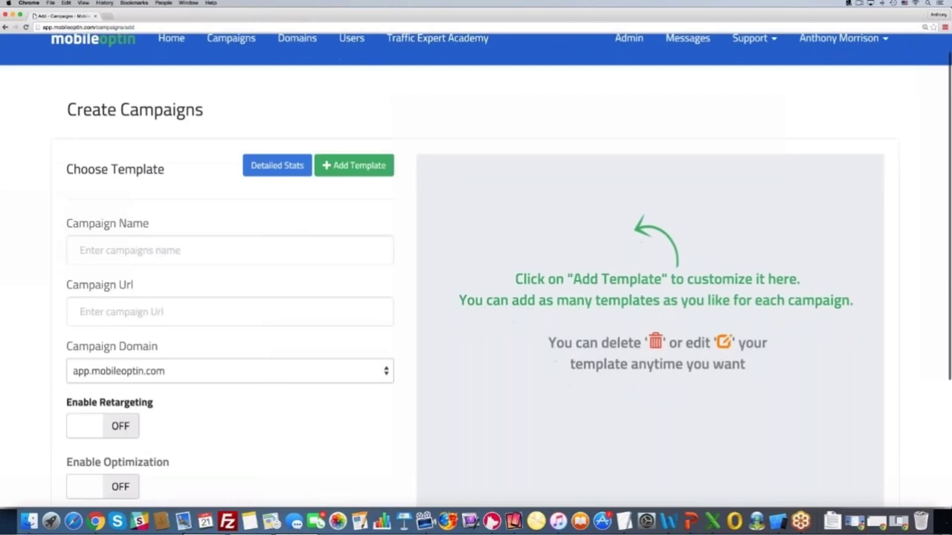
click(154, 249)
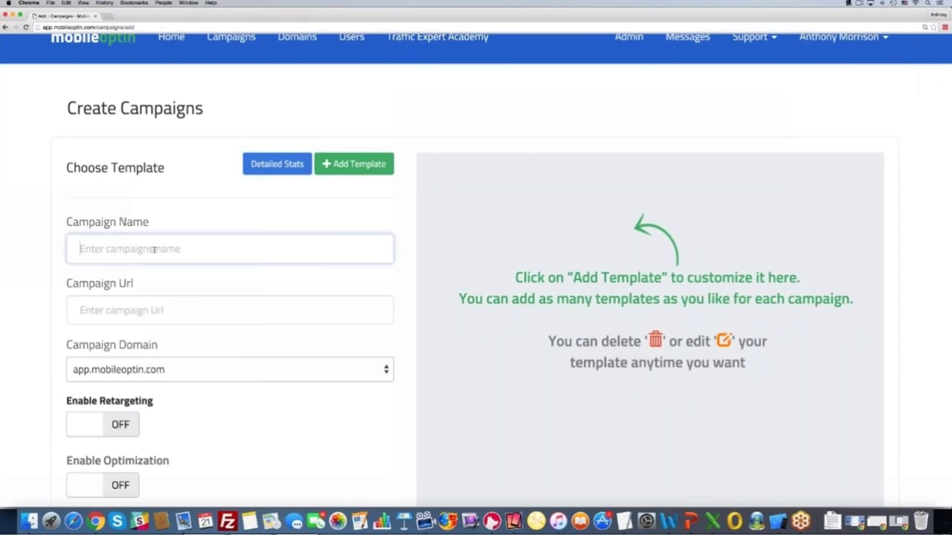
text(demo22)
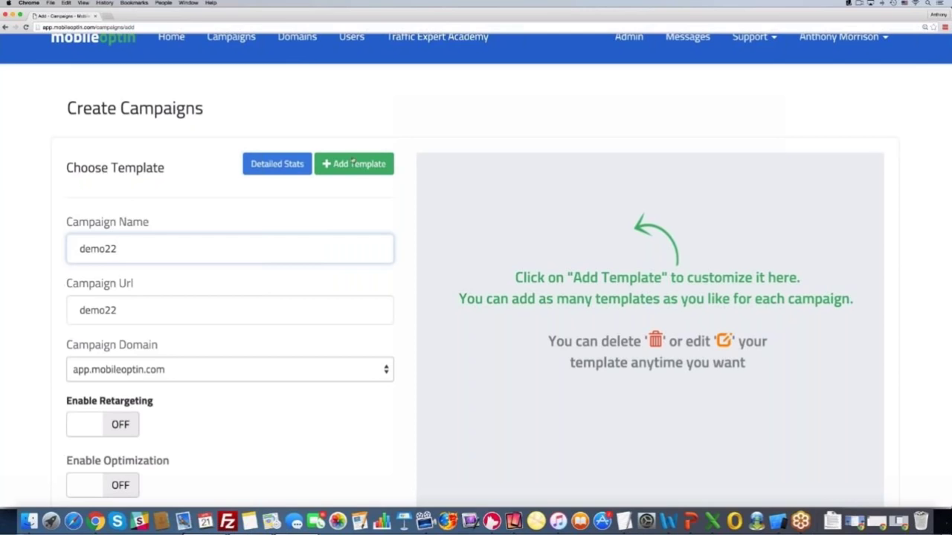
- Open the template chooser for the campaign and look through the template categories up to Image Templates - 4
click(354, 164)
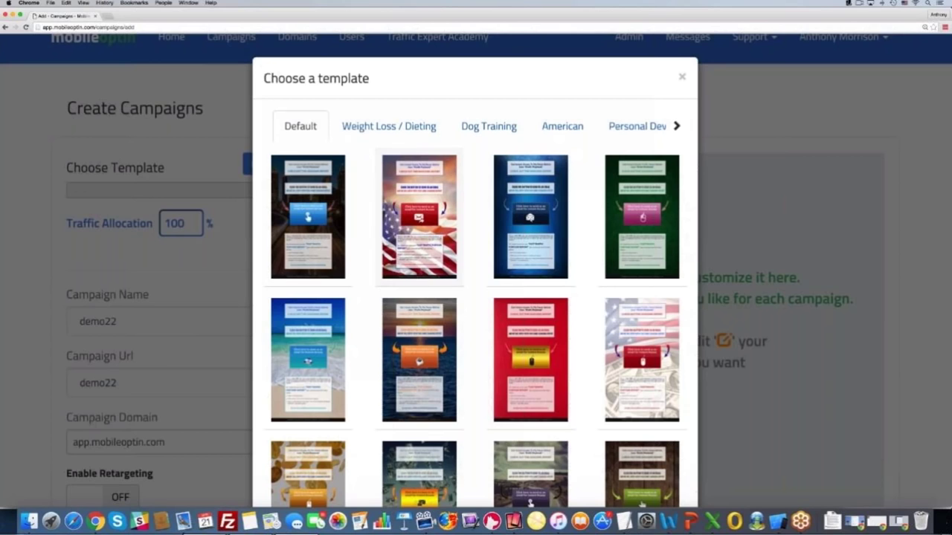
click(389, 126)
click(488, 126)
click(562, 126)
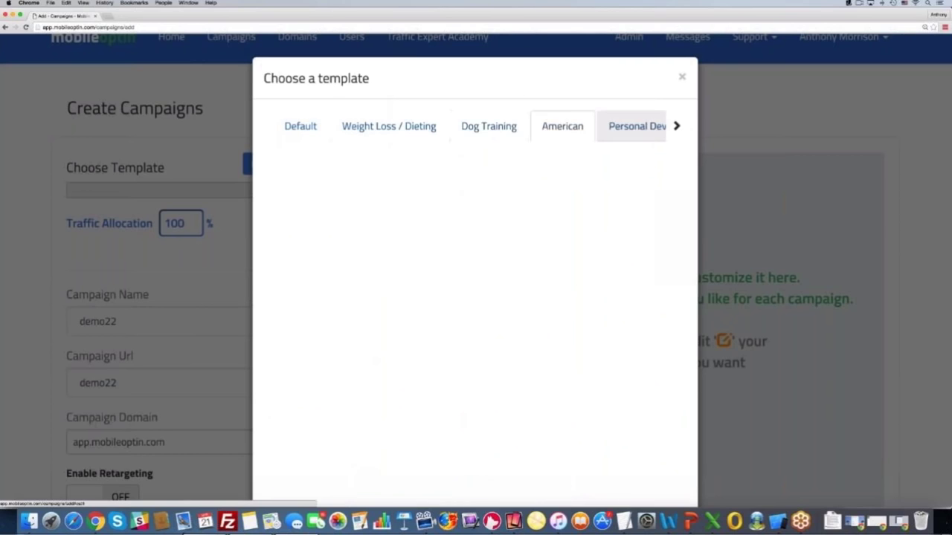
click(677, 126)
click(676, 126)
click(676, 126)
click(677, 125)
click(676, 126)
click(677, 126)
click(677, 125)
click(677, 126)
click(676, 125)
click(677, 126)
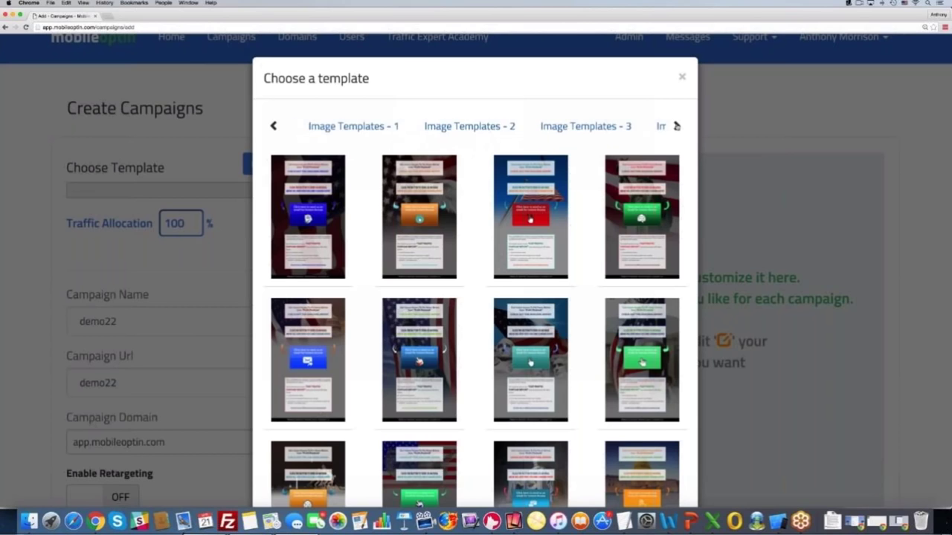
click(676, 126)
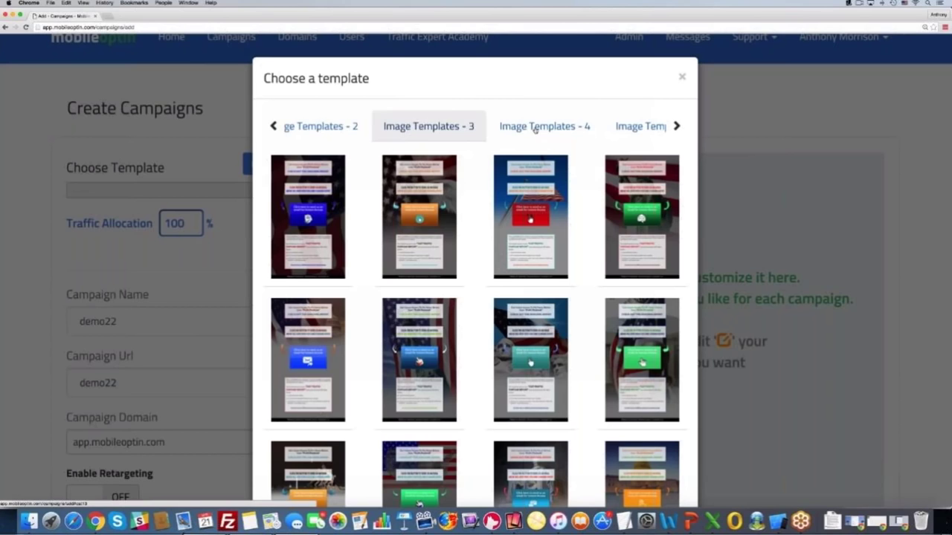
click(535, 126)
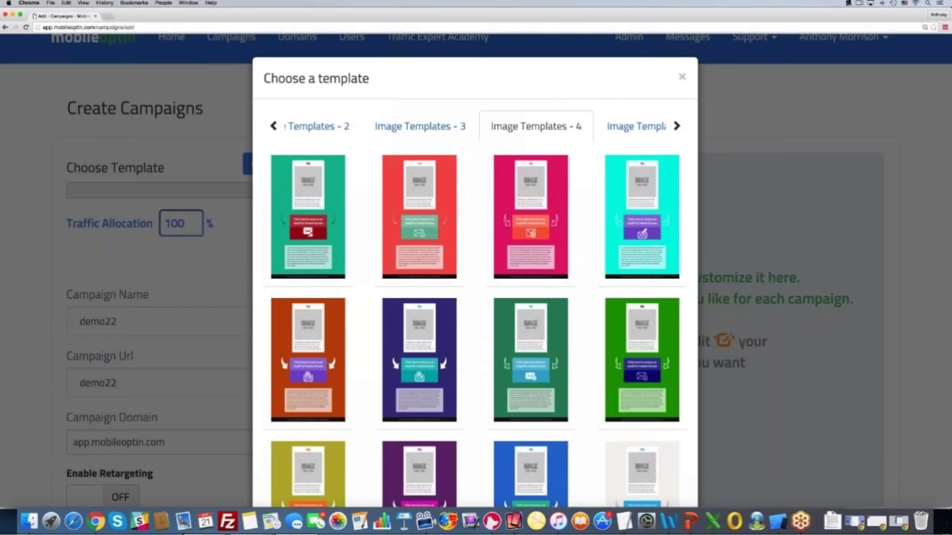
- Look through the remaining template categories, from Image Templates - 4 to Recipes
click(675, 126)
click(675, 127)
click(676, 126)
click(675, 127)
click(675, 126)
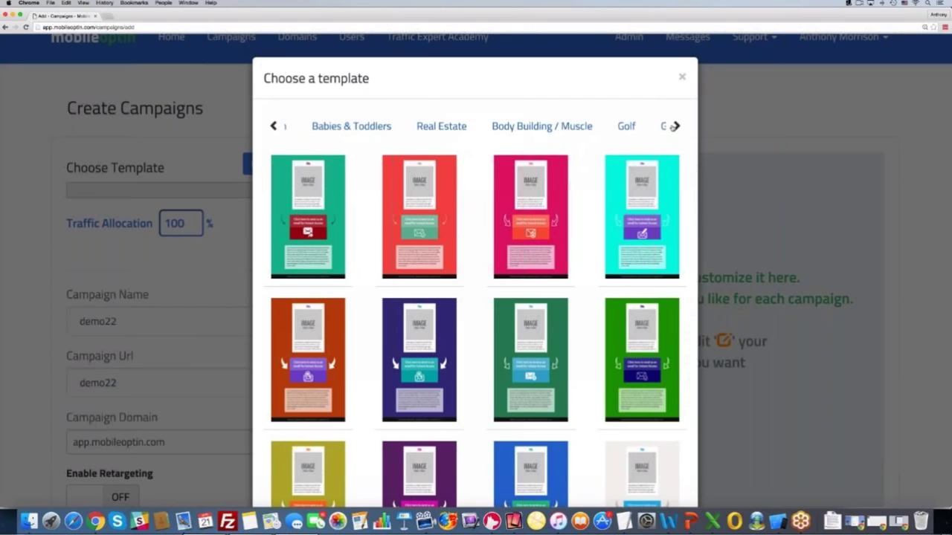
click(675, 127)
click(676, 126)
click(675, 127)
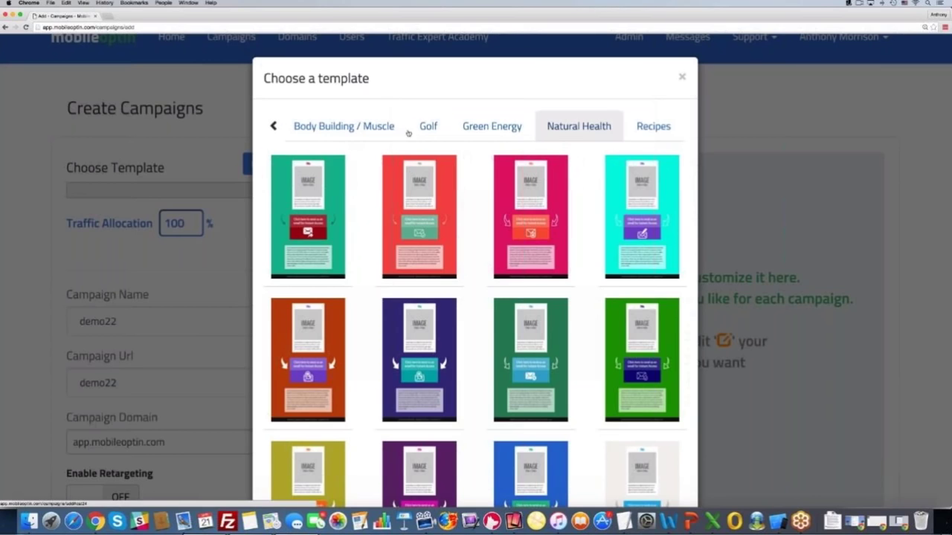
- Return to the Default category of templates
click(274, 126)
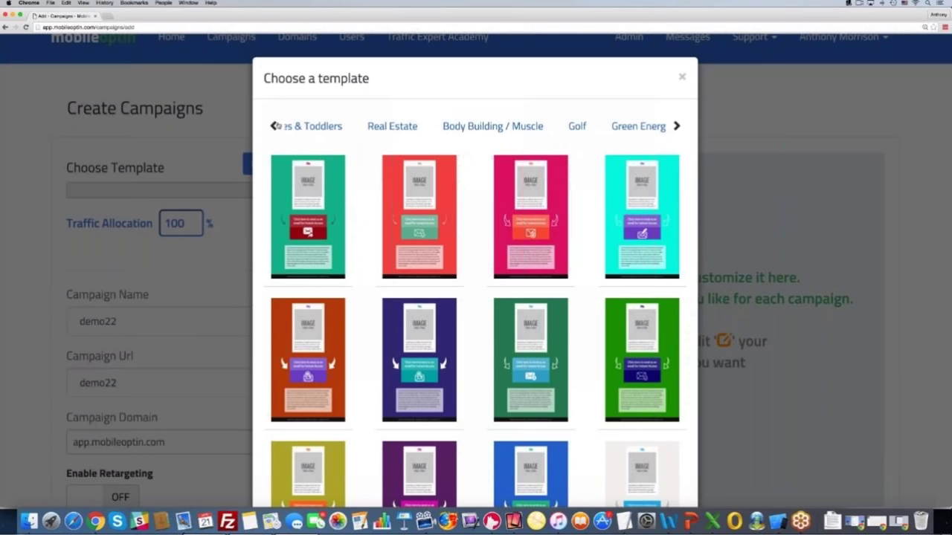
click(274, 127)
click(274, 127)
click(275, 126)
click(275, 127)
click(274, 126)
click(274, 127)
click(275, 126)
click(274, 126)
click(275, 126)
click(275, 127)
click(275, 127)
click(274, 126)
click(274, 126)
click(274, 127)
click(274, 126)
click(275, 127)
click(275, 126)
click(274, 126)
click(274, 127)
click(274, 126)
click(310, 127)
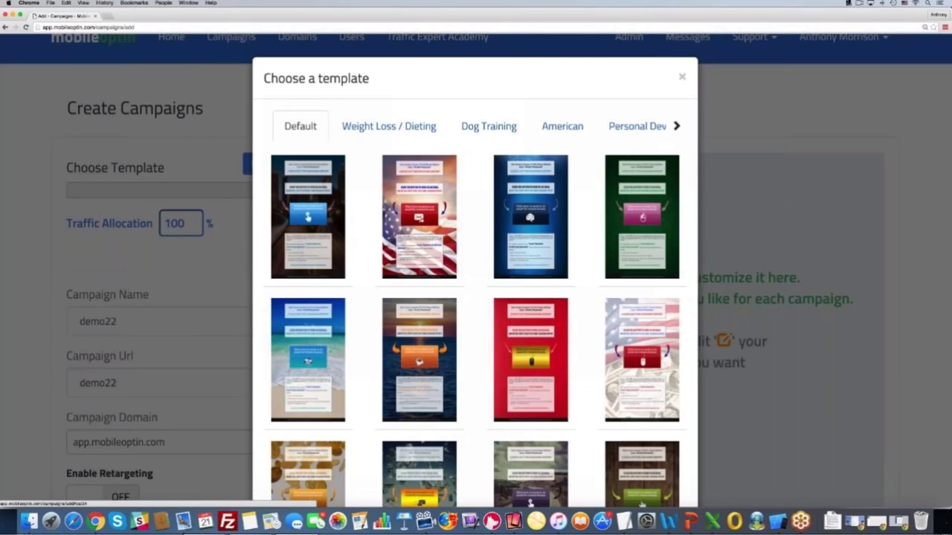
- Add the dark blue template from the first row of Default templates, and name its variation Template 1
scroll(420, 224, down, 2)
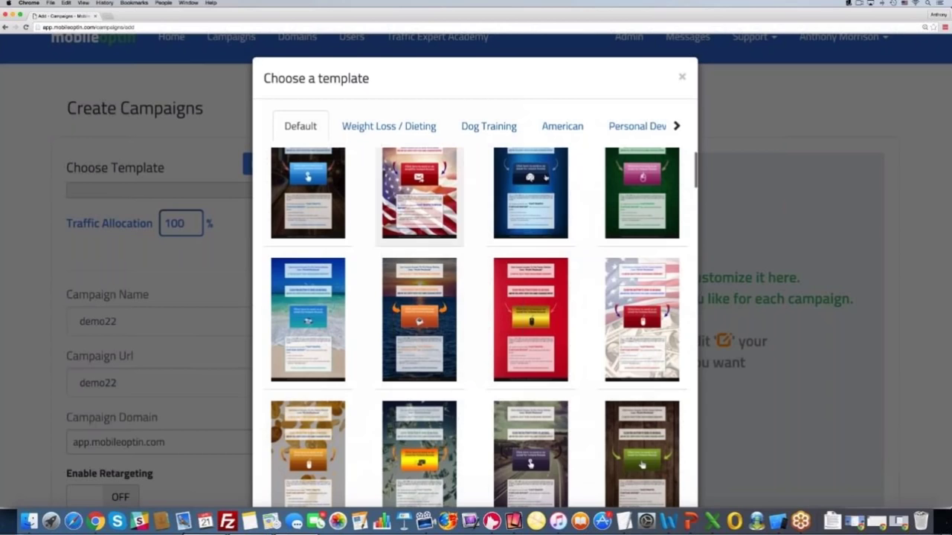
scroll(641, 320, down, 3)
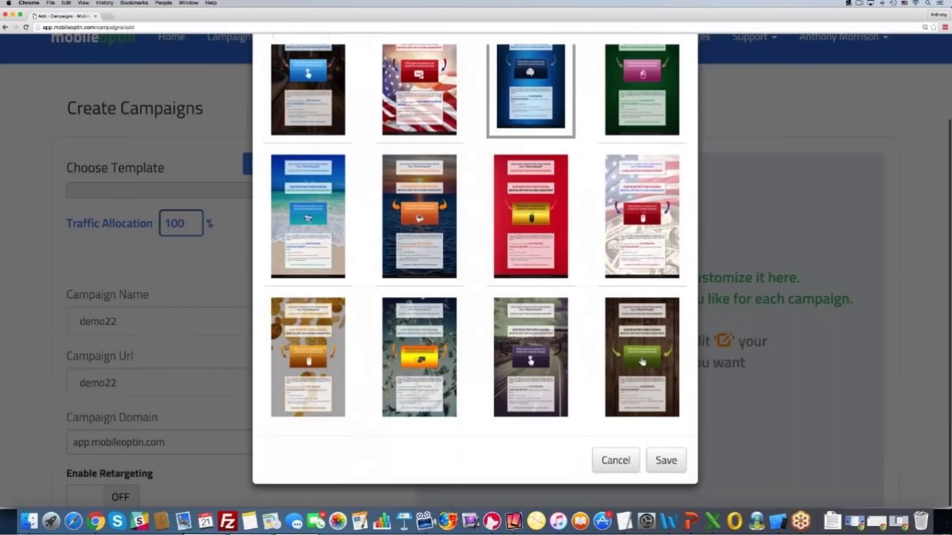
click(665, 460)
click(565, 168)
text(Template 1)
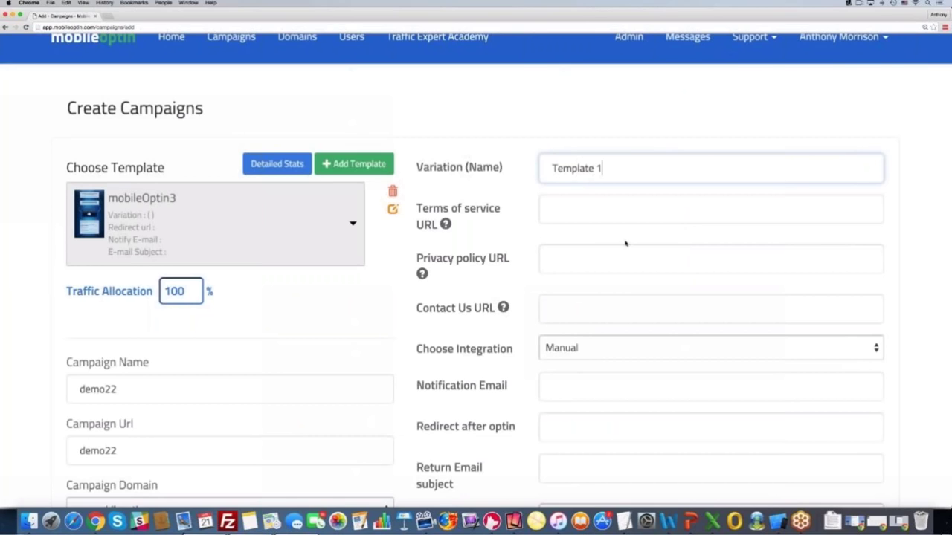
- Set the template's integration to Get Response DF and its list to destincondos
scroll(625, 244, down, 3)
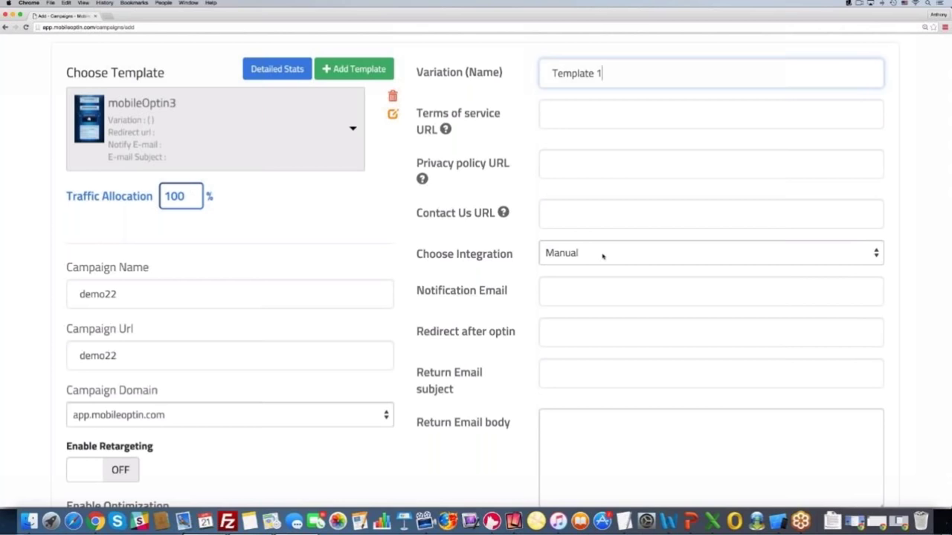
click(600, 256)
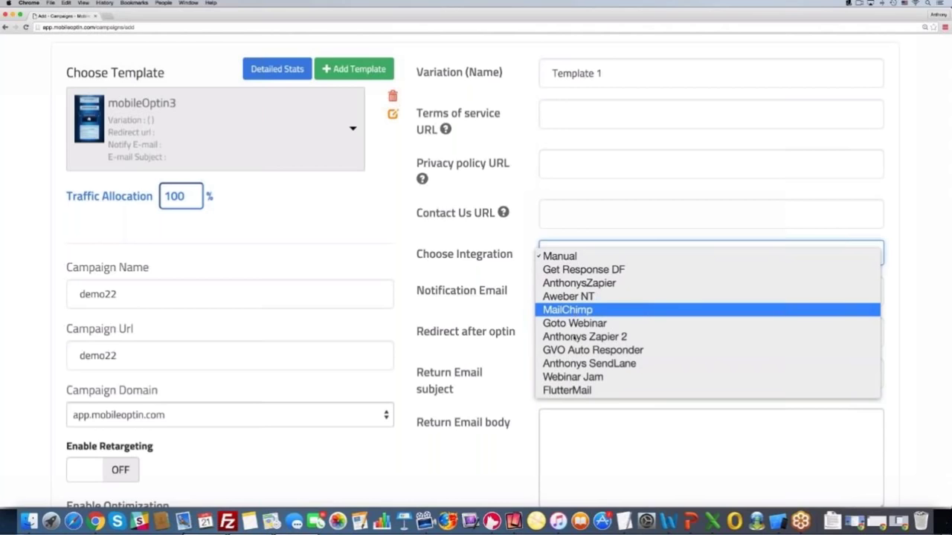
click(595, 272)
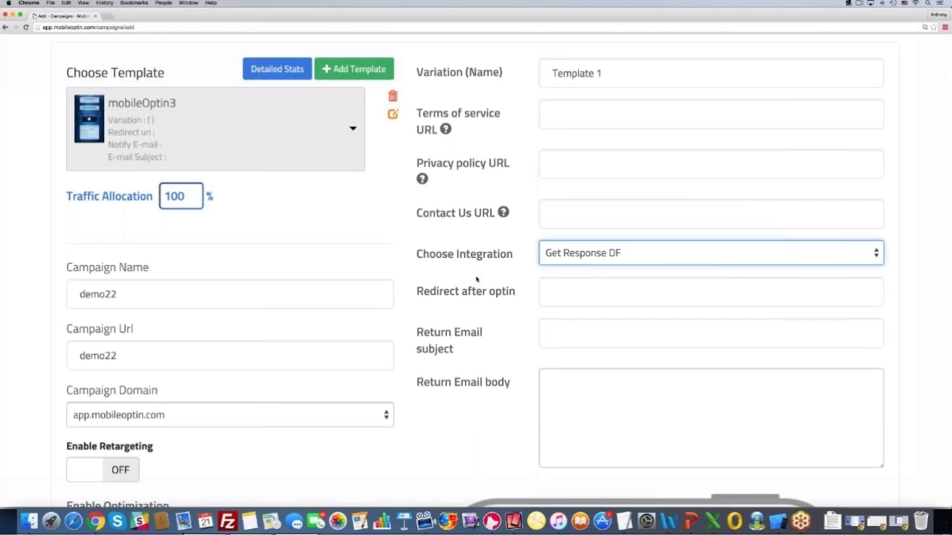
drag(418, 290, 612, 290)
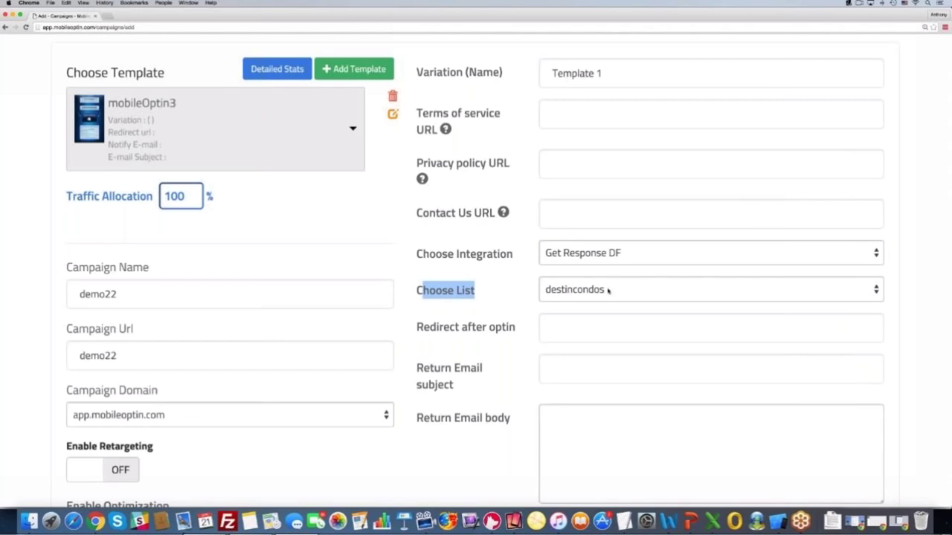
click(608, 291)
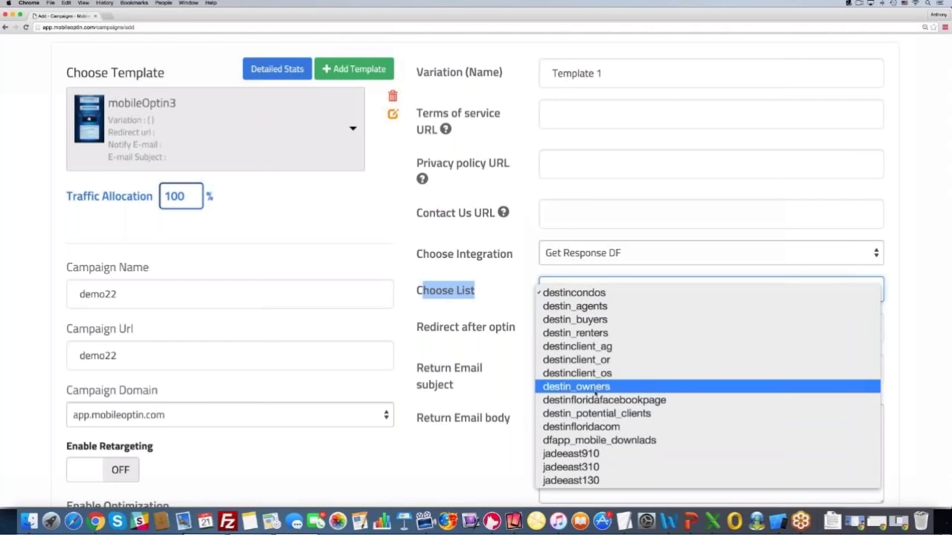
click(576, 292)
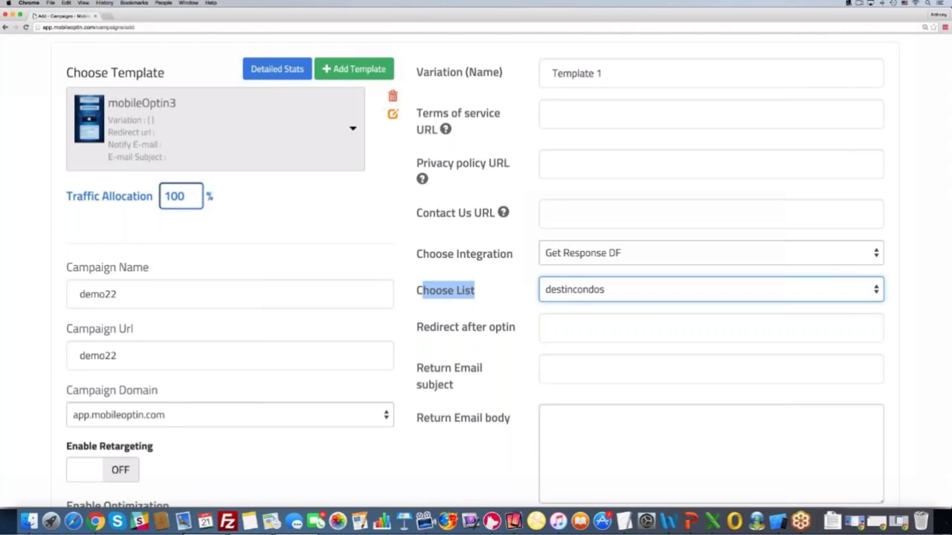
click(526, 289)
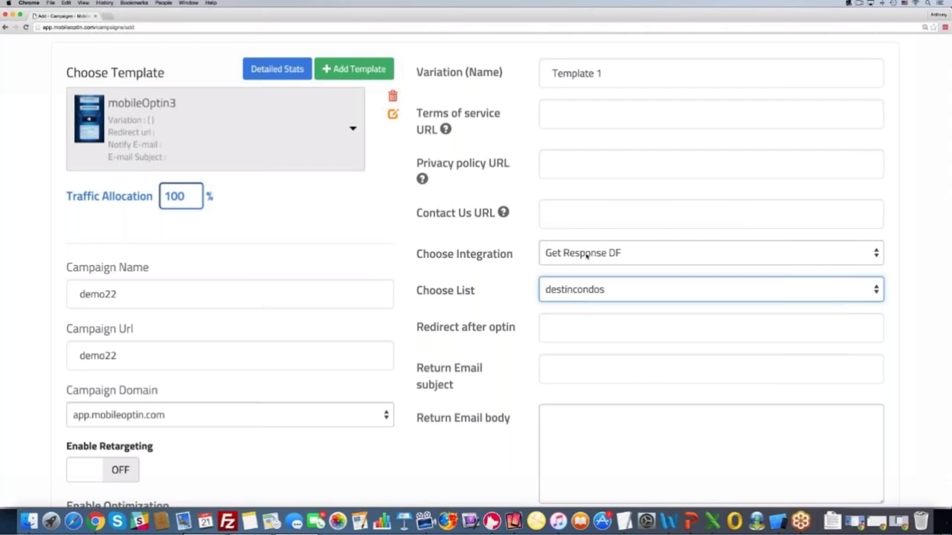
scroll(573, 266, down, 2)
click(565, 274)
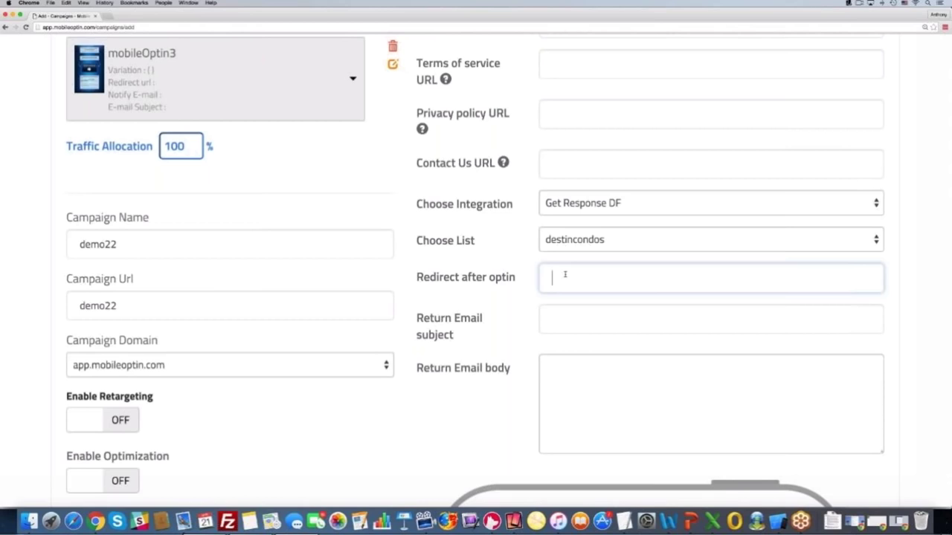
text(http://www.goog)
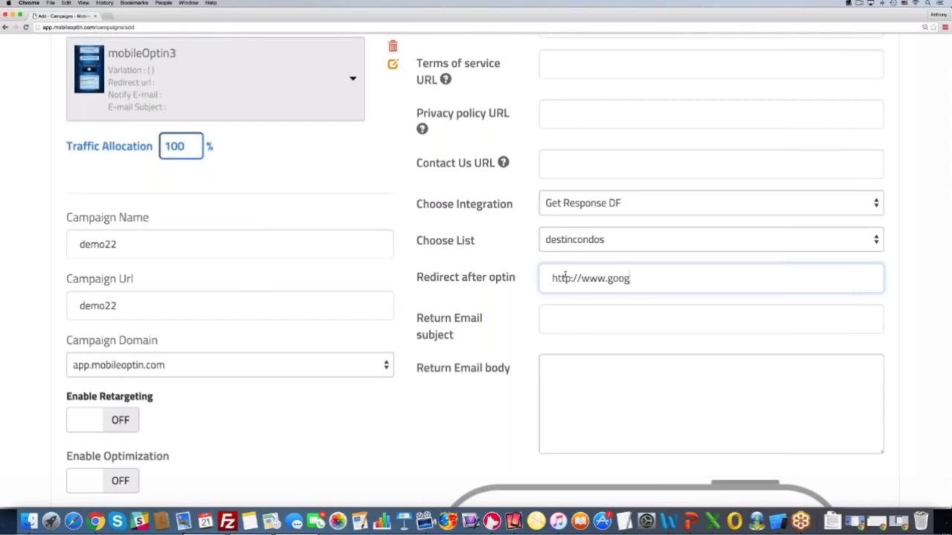
text(le.com)
- Set the return email subject to "Re: Please Send My FREE Profit Playbook"
click(560, 328)
scroll(476, 283, down, 2)
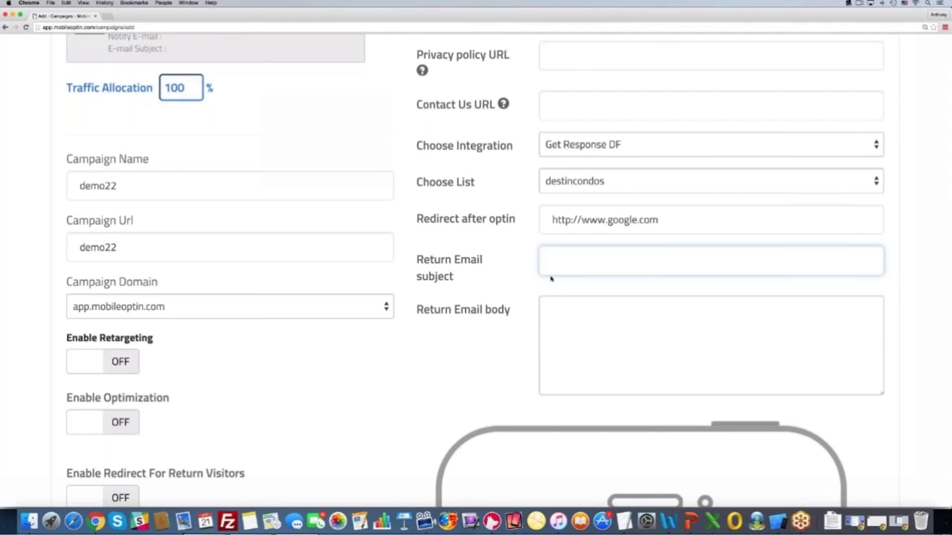
text(ReP)
key(BackSpace)
text(: Please Send My FREE Profit Playbook)
- Write the return email body: "Hey, I am really interested in learning how to profit online. Please send my free profit playbook right away! Thanks So Much -"
key(Tab)
text(Hey,)
key(Return)
key(Return)
text(I am really interested in)
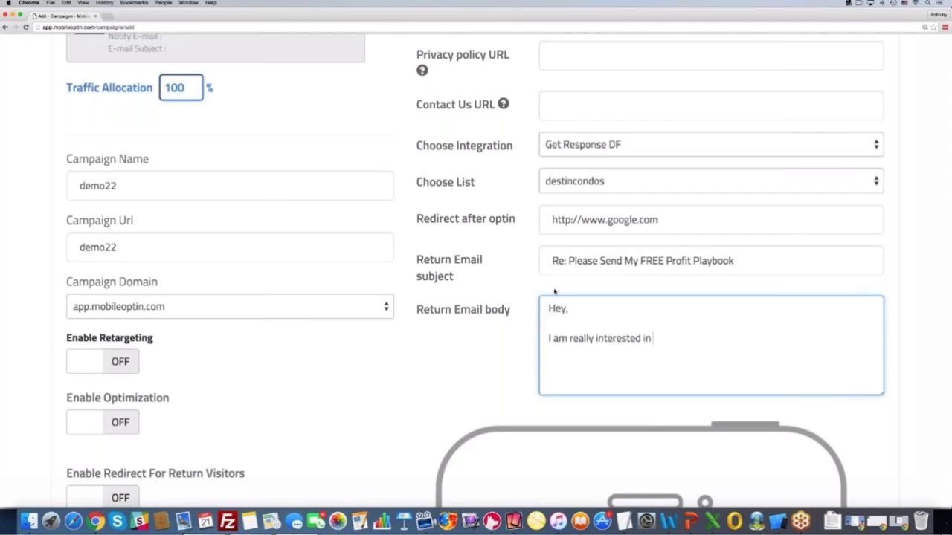
text( learning how to profit onlin)
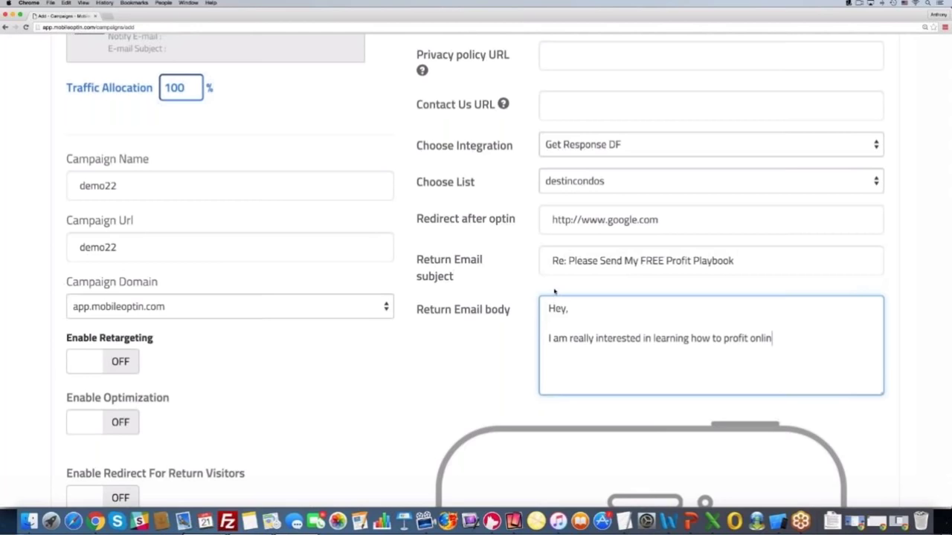
text(e. Please send m)
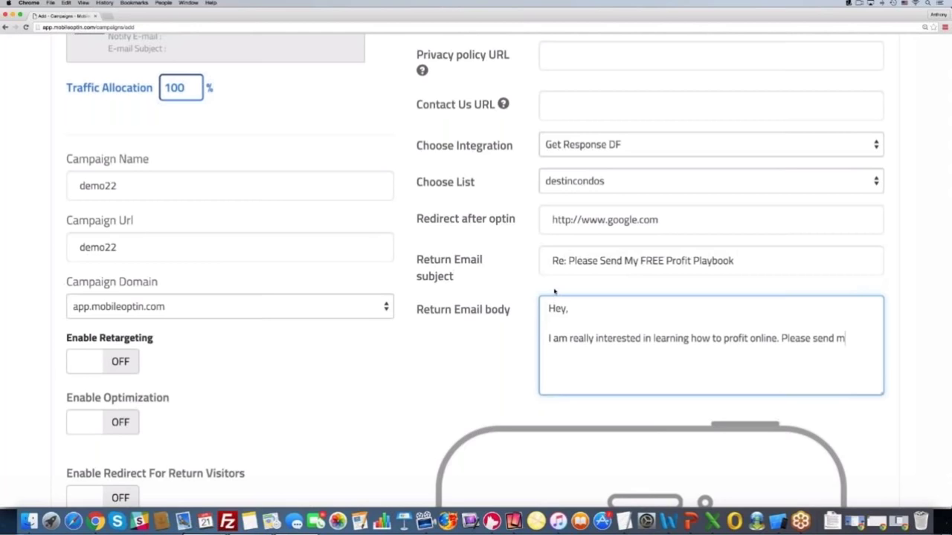
text(y free profit playbook right away)
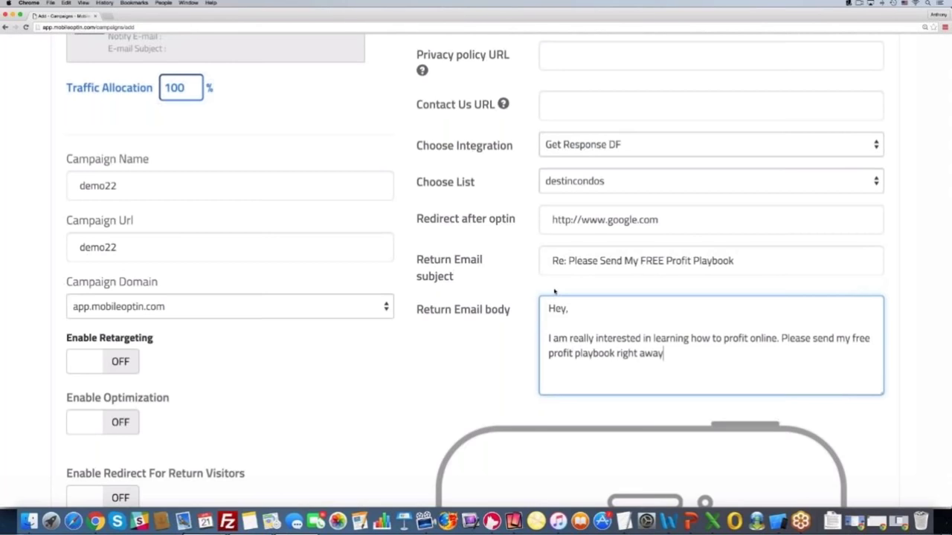
text(! Thanks So Much -)
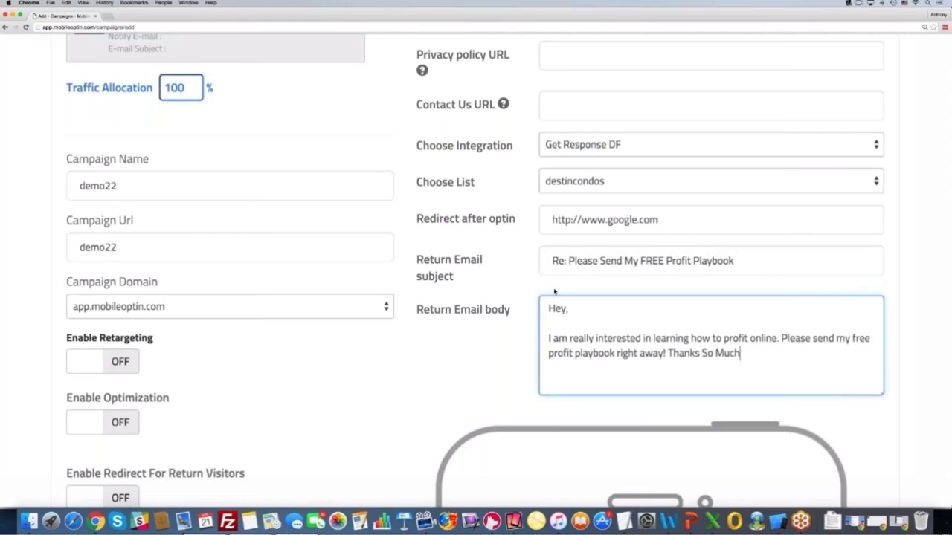
- Add a closing line to the return email body, after a blank line: "--- PRESS SEND NOW TO GET YOUR FREE REPORT ---"
key(Return)
key(Return)
text(--- PRESS SEND NOW TO G)
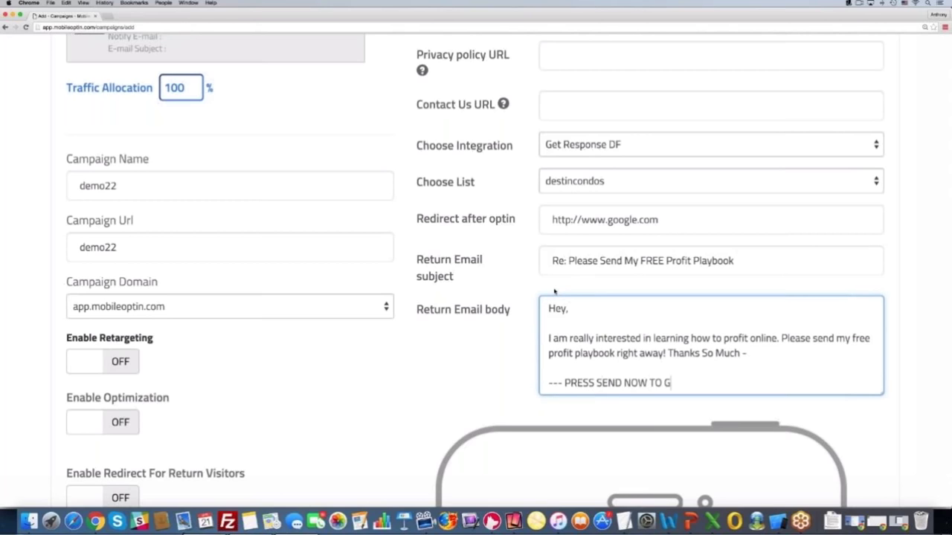
text(ET YOUR FREE REPORT ---)
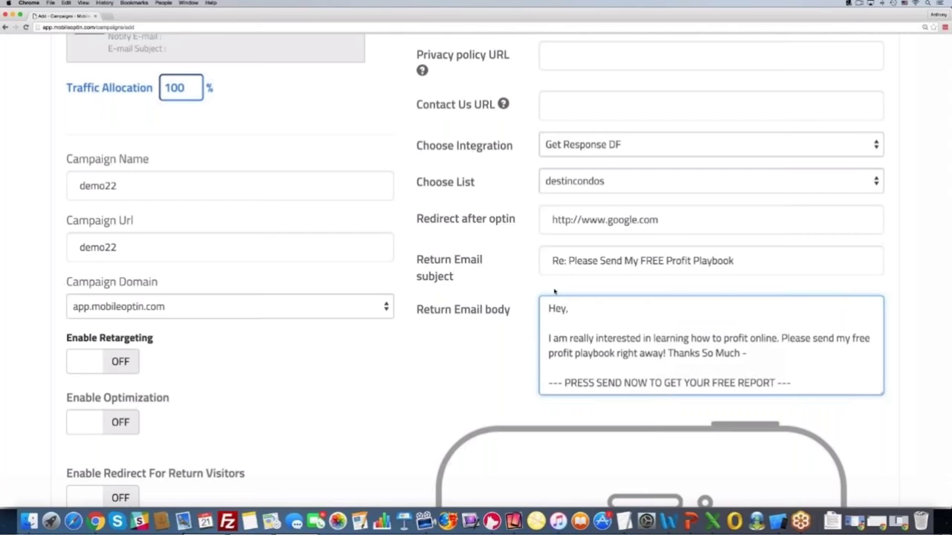
- In the template's headline box, replace the word "REPORT" with "PROFIT REPORT"
scroll(435, 324, down, 1)
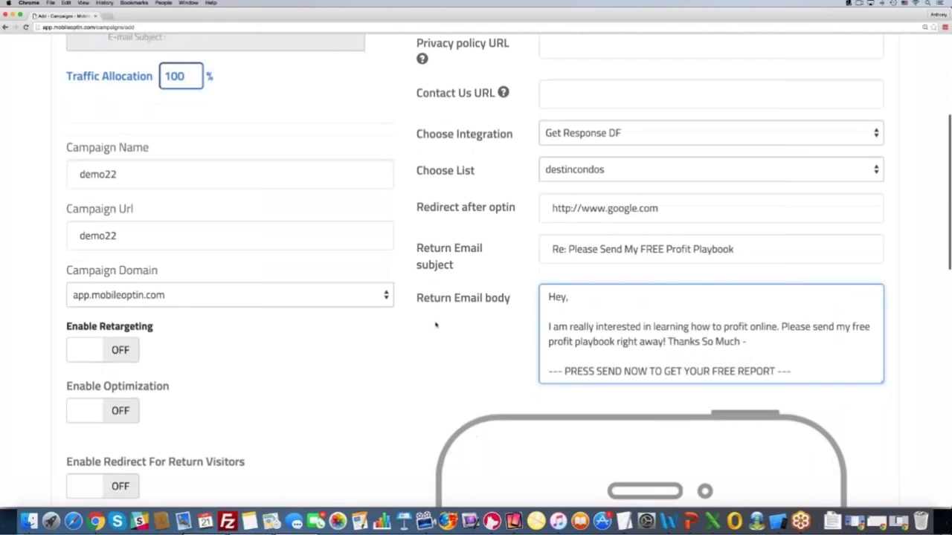
scroll(436, 325, down, 10)
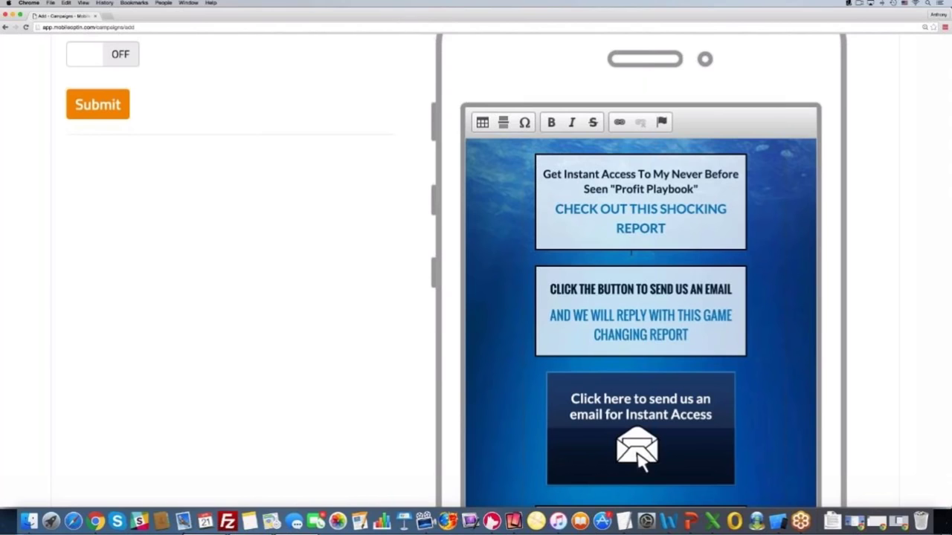
double_click(639, 228)
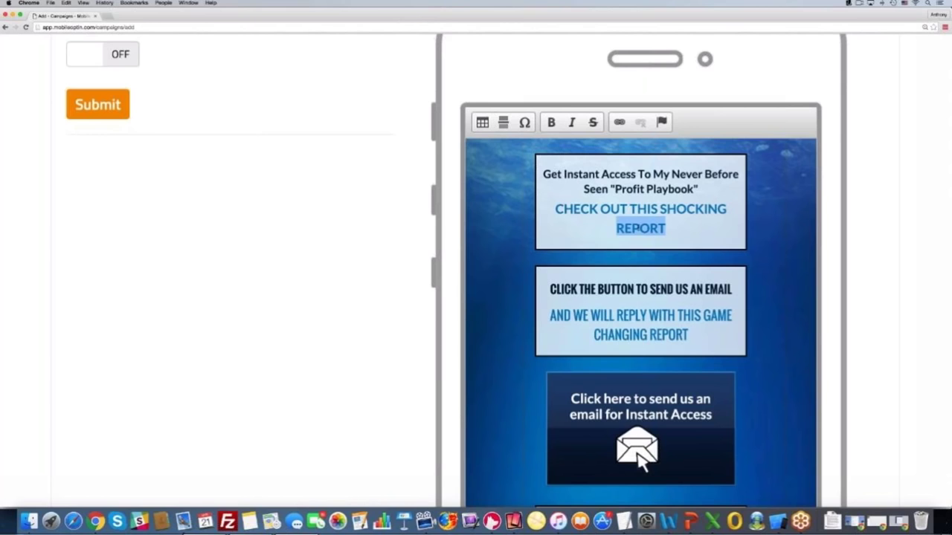
text(PROFIT REPORT)
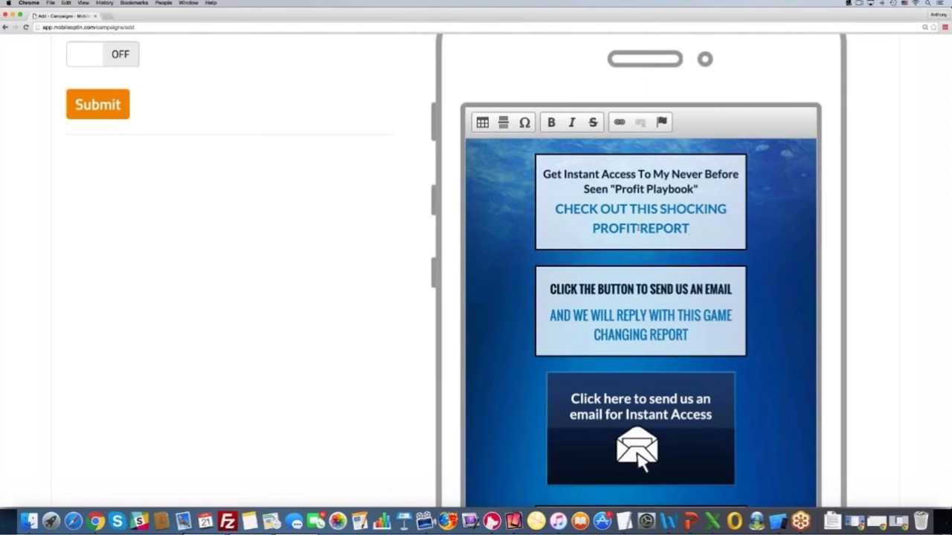
- Change "here" to "HERE" in the template's email button text
scroll(629, 283, down, 3)
double_click(616, 324)
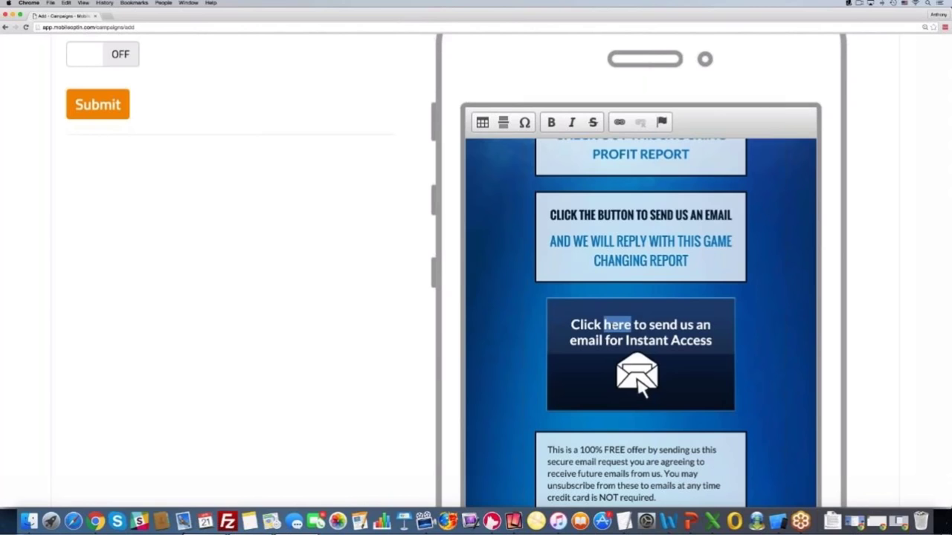
text(HERE)
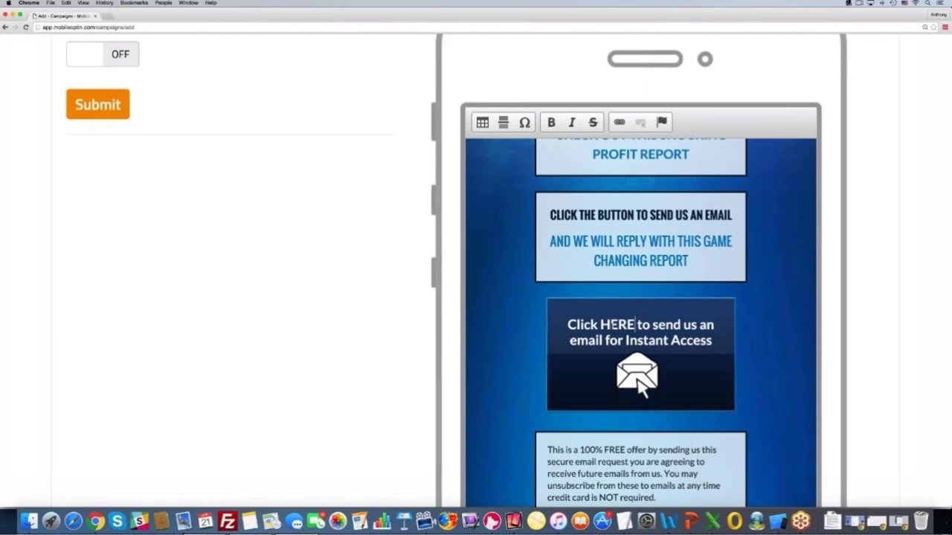
- Save the template changes, dismiss the confirmation, and submit the demo22 campaign
scroll(626, 325, down, 5)
scroll(625, 324, down, 10)
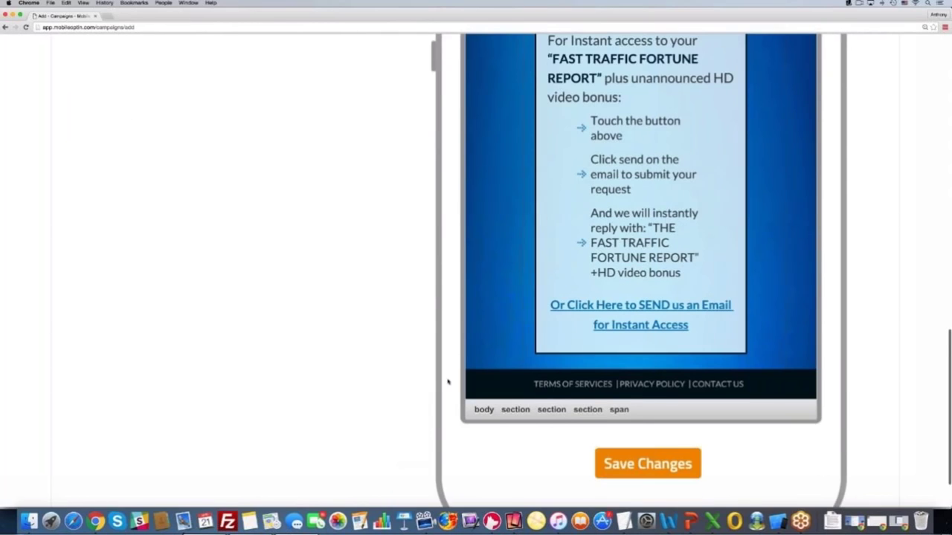
scroll(448, 382, down, 2)
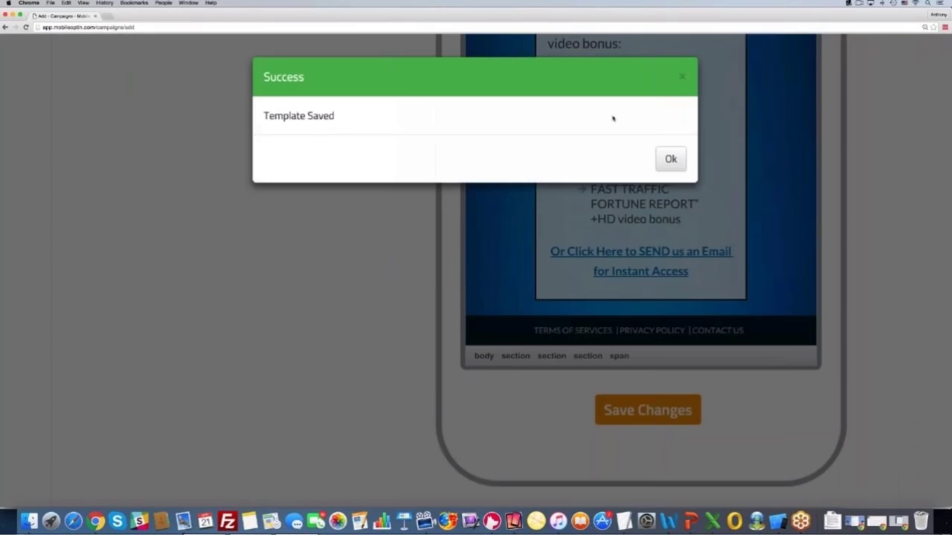
click(671, 159)
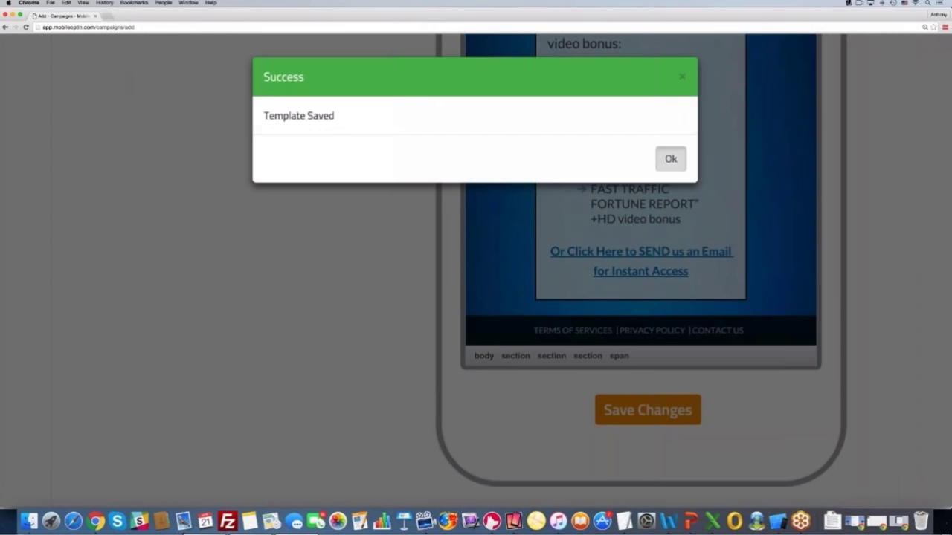
click(105, 444)
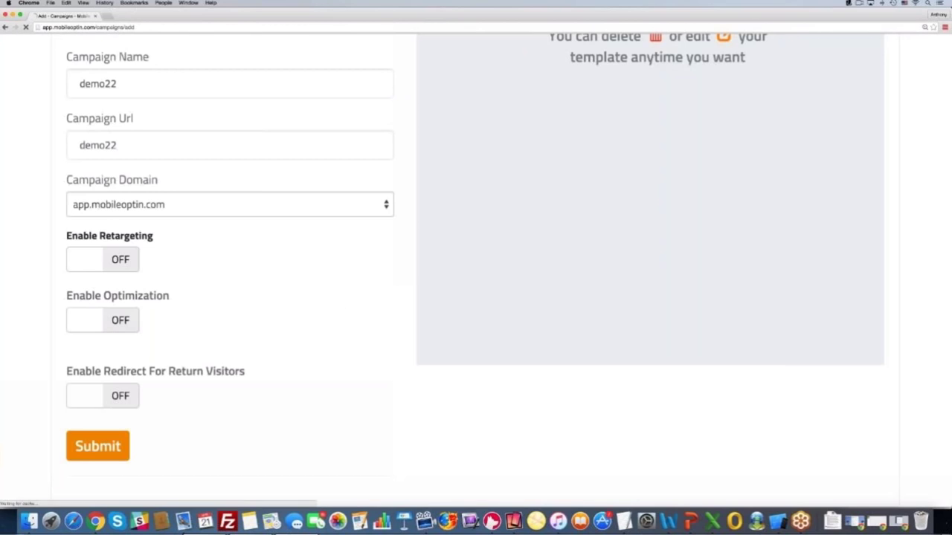
- Find demo22 on the second page of the campaign list and show its hosted URL
scroll(427, 309, down, 10)
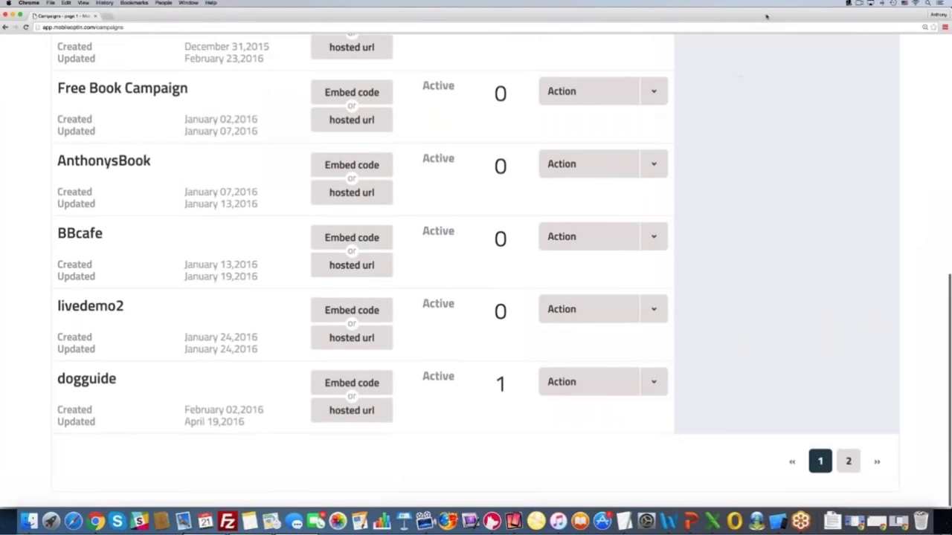
click(848, 461)
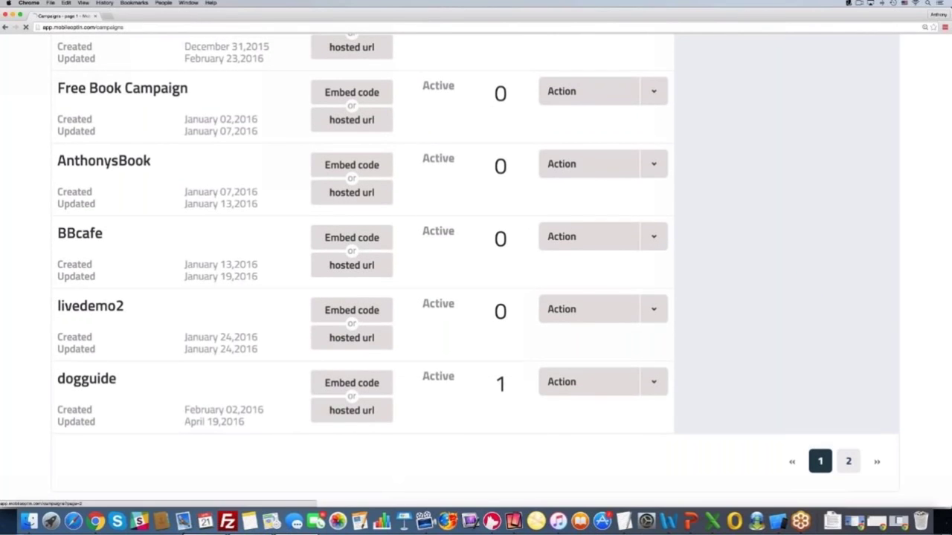
scroll(448, 365, down, 5)
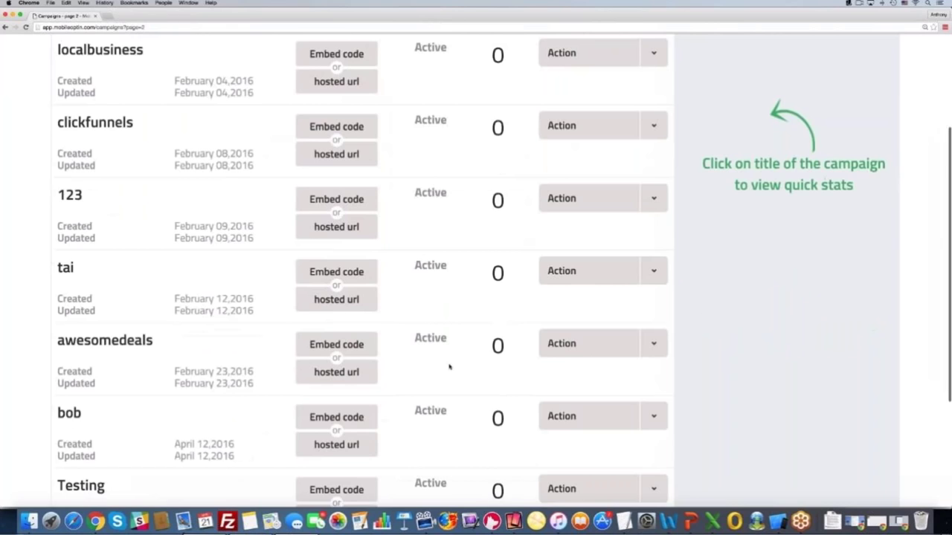
click(336, 410)
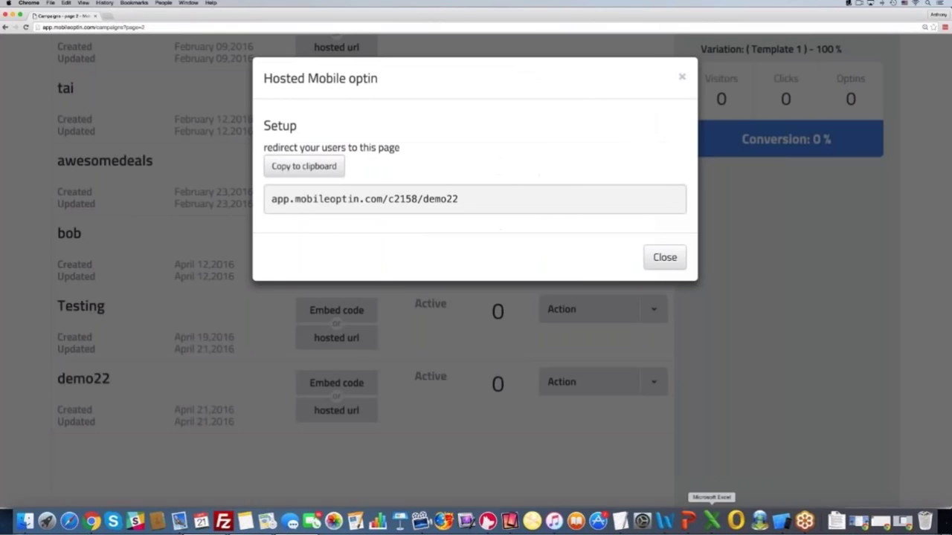
- Switch to iOS Simulator and load app.mobileoptin.com/c2158/demo22 in its mobile browser
click(778, 513)
drag(471, 131, 543, 202)
click(542, 217)
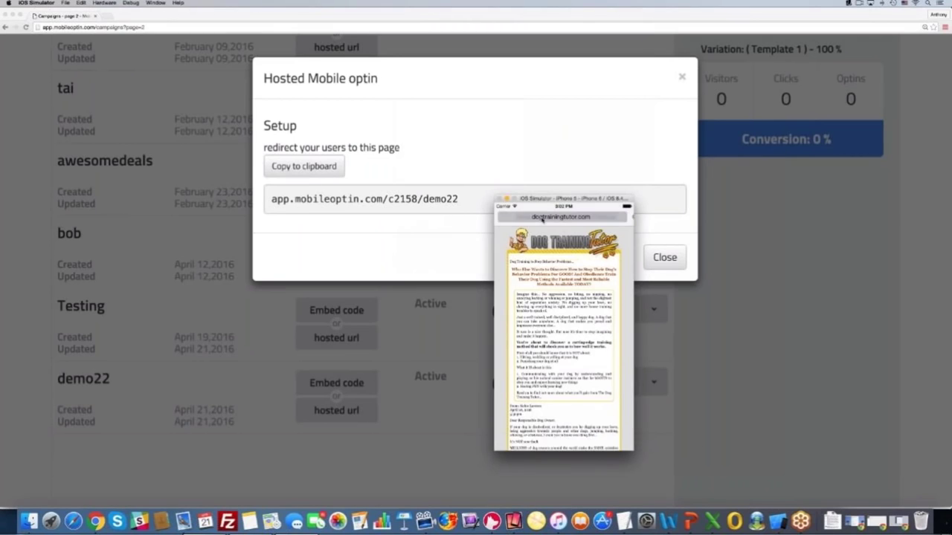
text(ap)
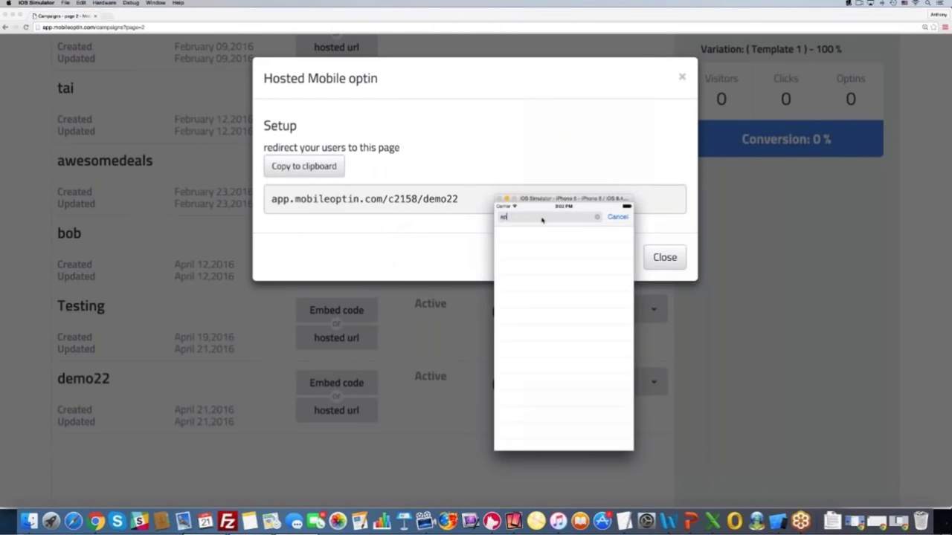
text(p.mobileoptin.com)
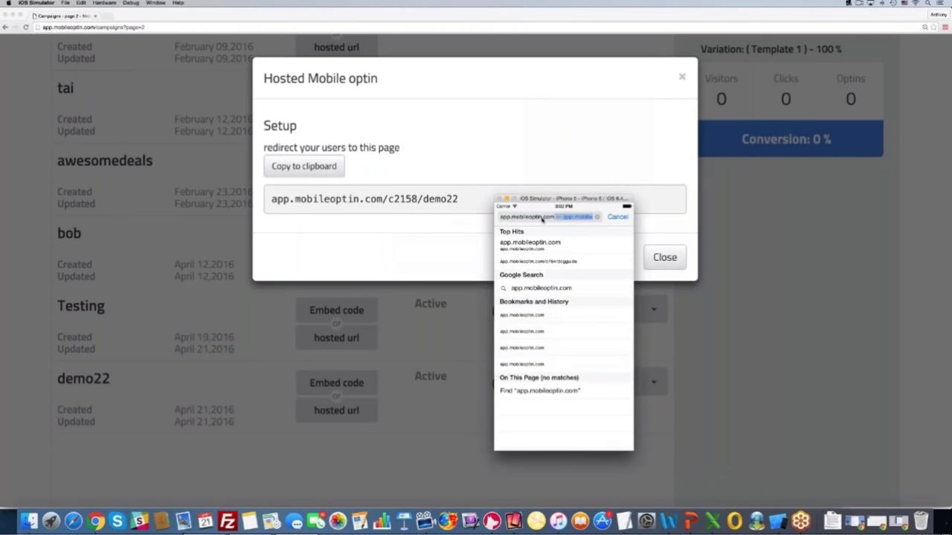
text(/c21)
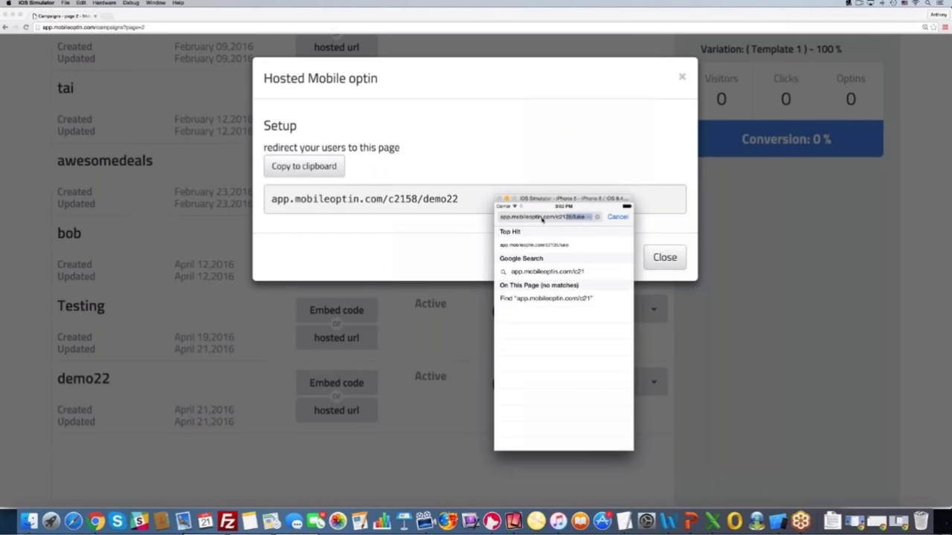
text(58/demo22)
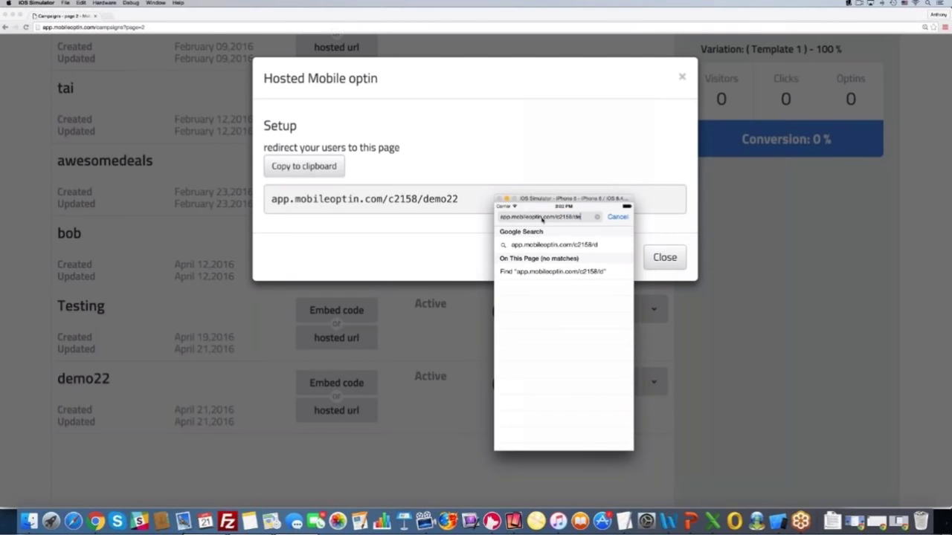
key(Return)
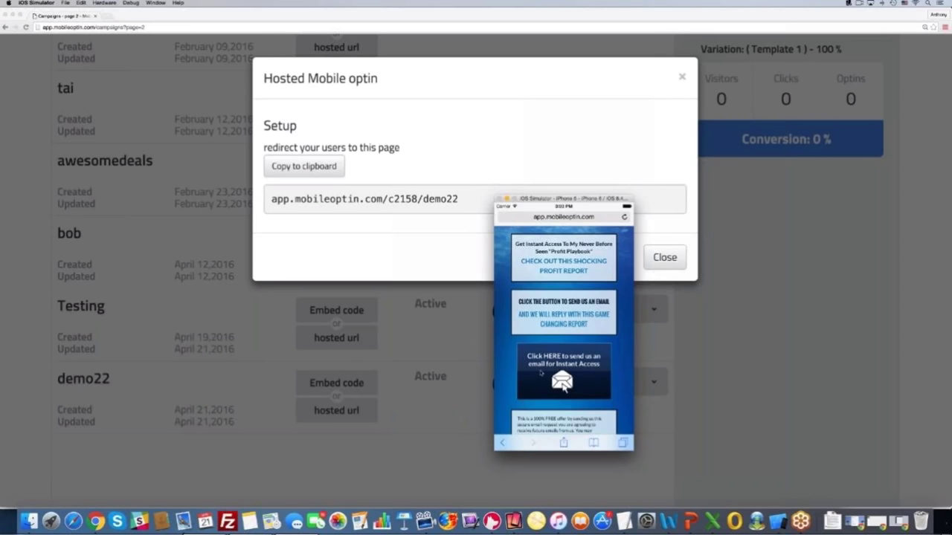
- Test the page's email button to open the prefilled message, and discard it by deleting the draft
click(563, 385)
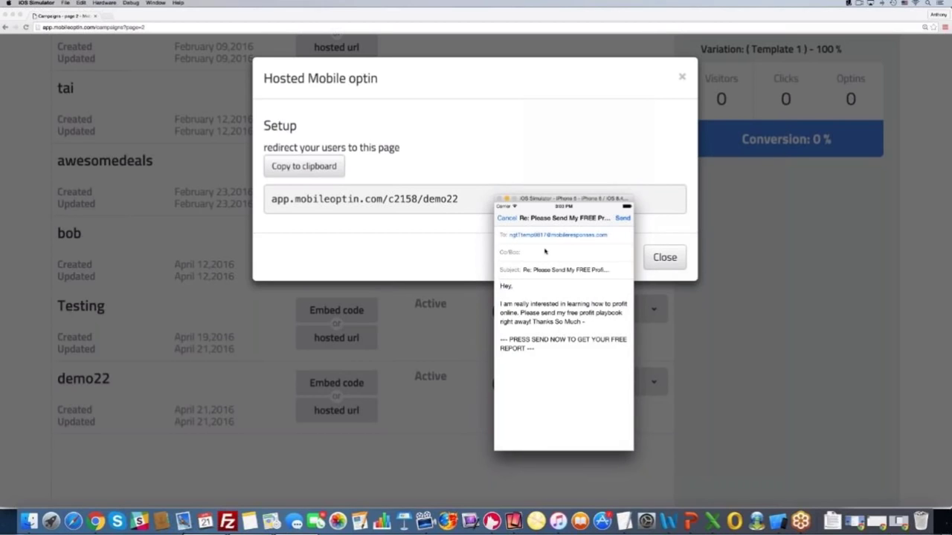
click(507, 219)
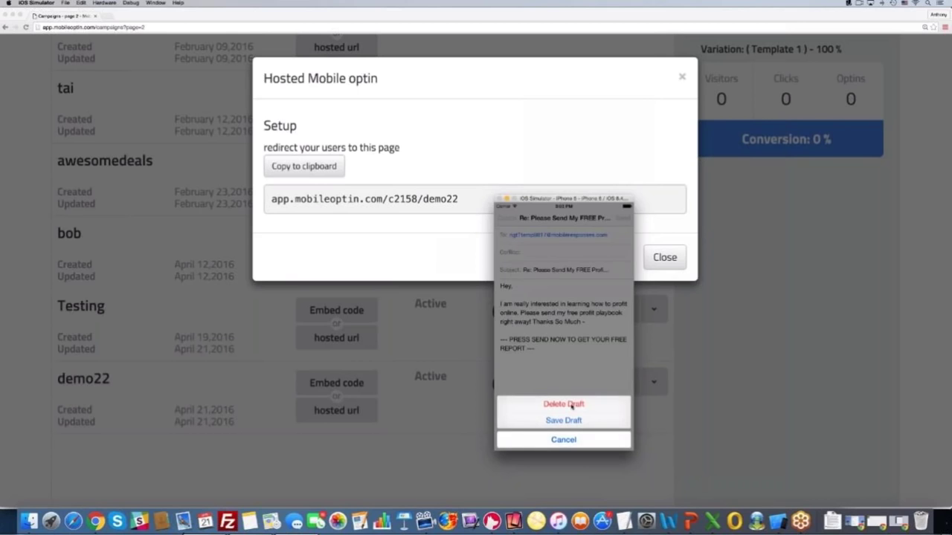
click(564, 404)
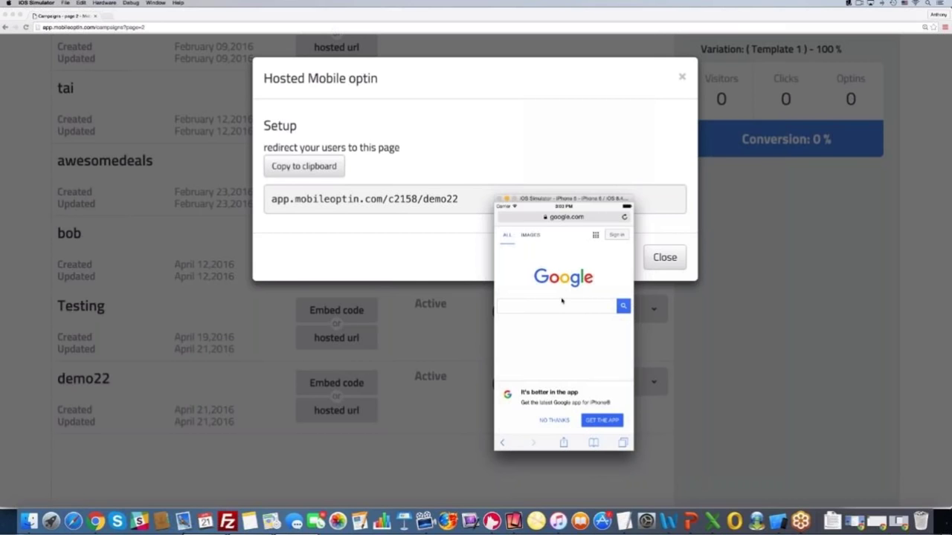
- Switch back to Chrome, close the hosted URL dialog, and reopen it for the demo22 campaign
click(549, 155)
click(370, 328)
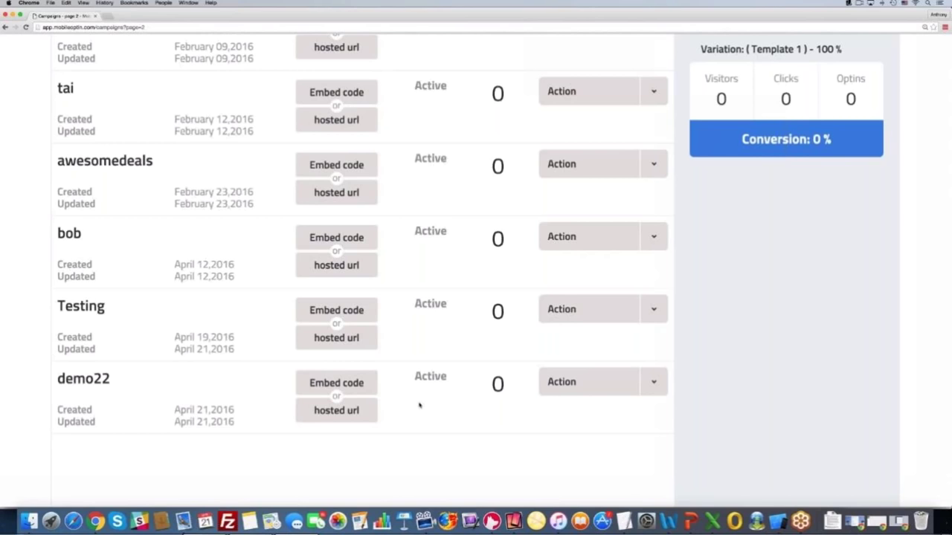
click(336, 411)
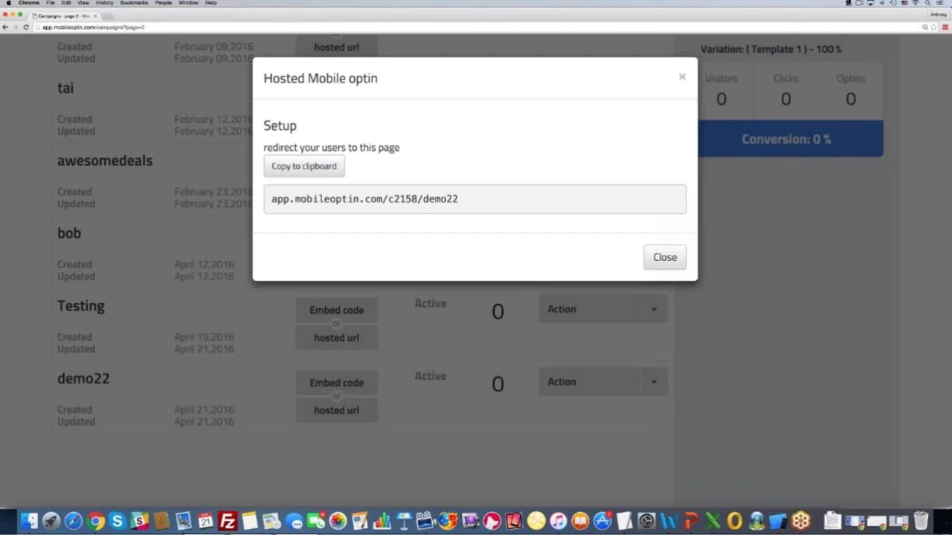
- Highlight the domain in demo22's hosted URL, close the dialog, and view the campaign's embed code
drag(383, 199, 272, 199)
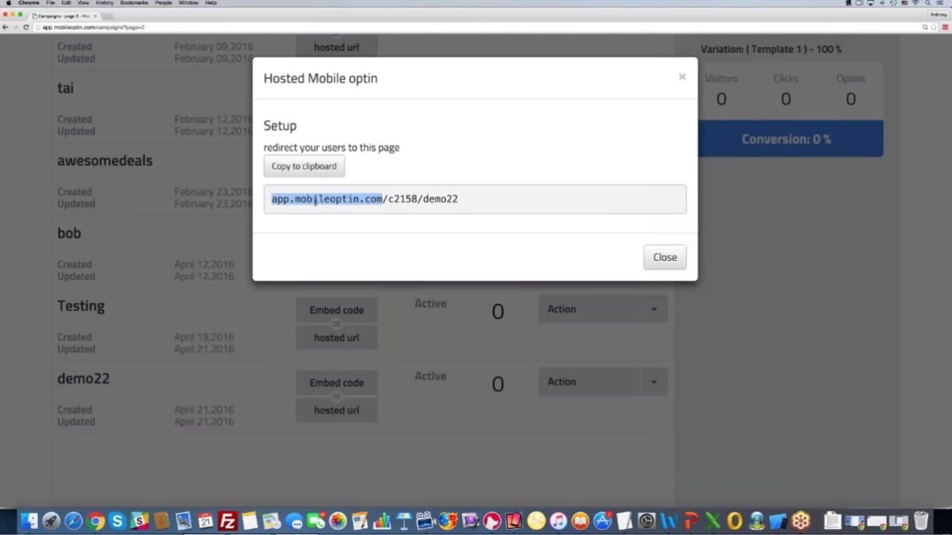
click(654, 258)
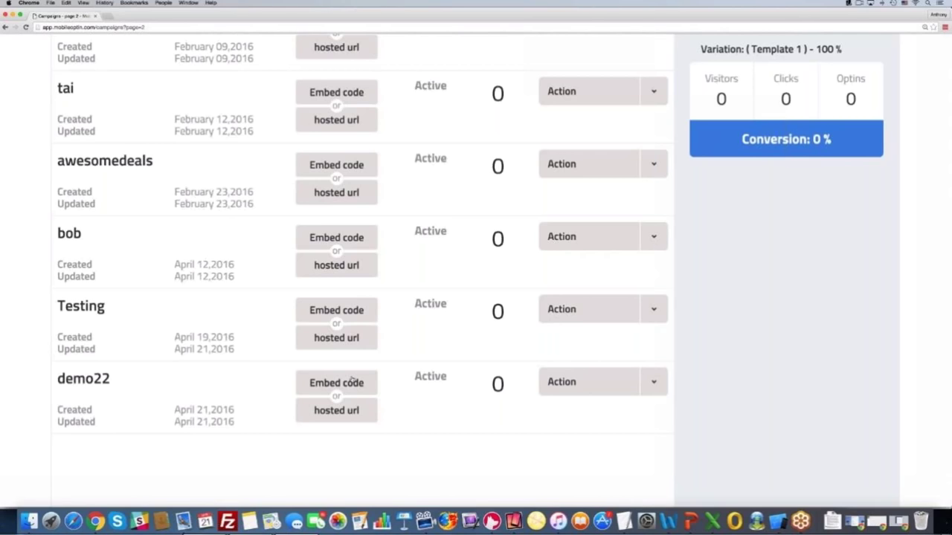
click(353, 380)
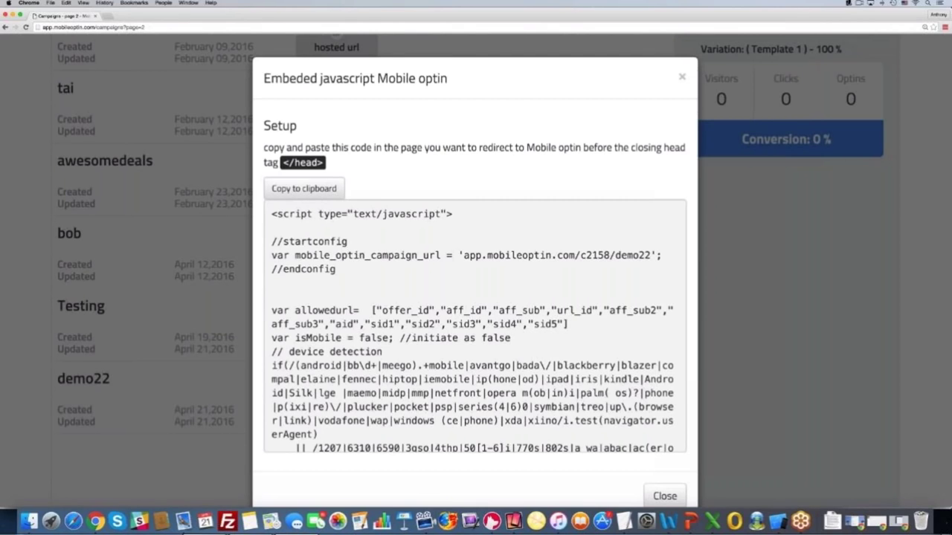
click(665, 496)
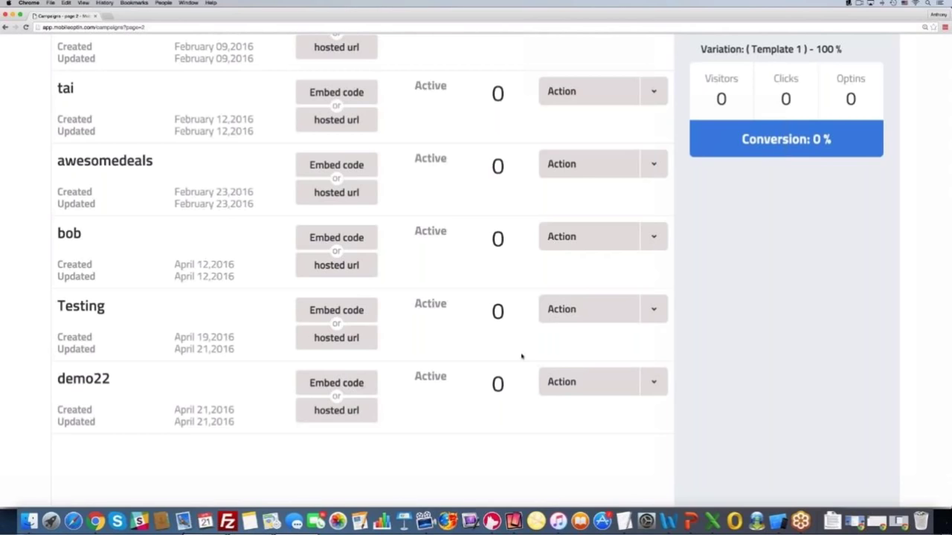
- Open the demo22 campaign for editing and add the mobileOptin6 sunset template from the Default category as a second template
click(568, 381)
click(565, 410)
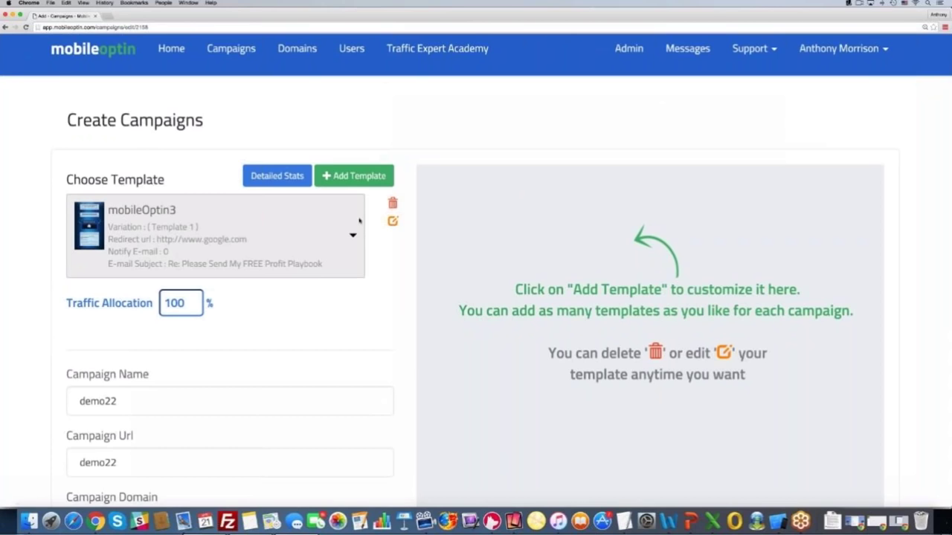
click(355, 176)
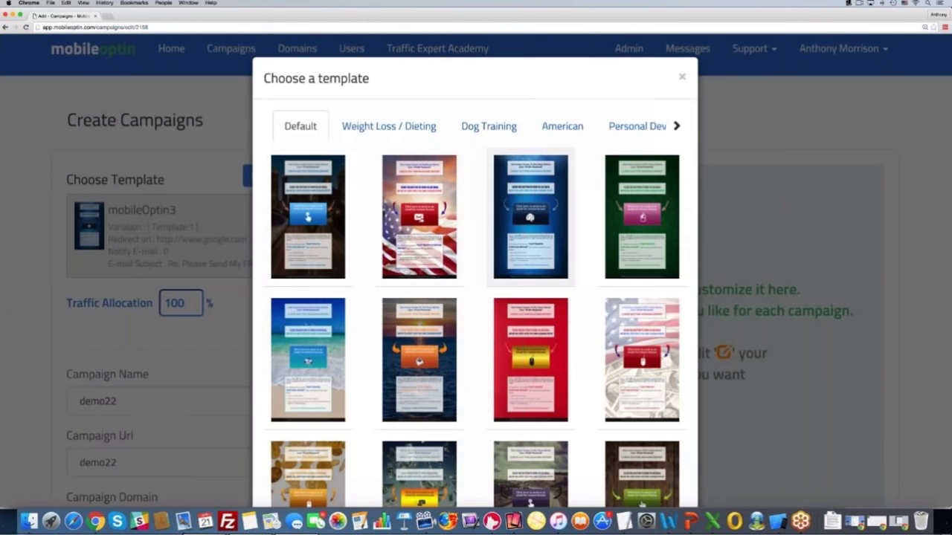
scroll(419, 350, down, 1)
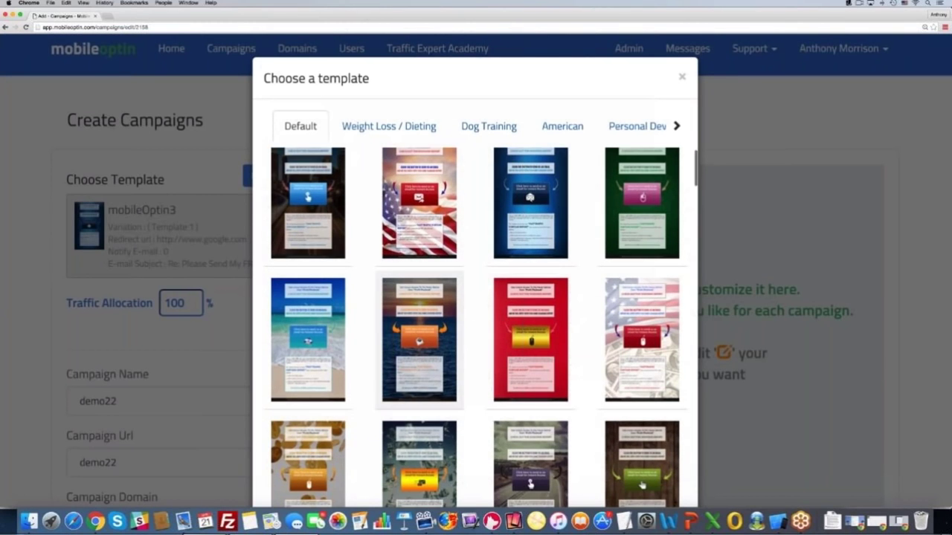
scroll(483, 335, down, 10)
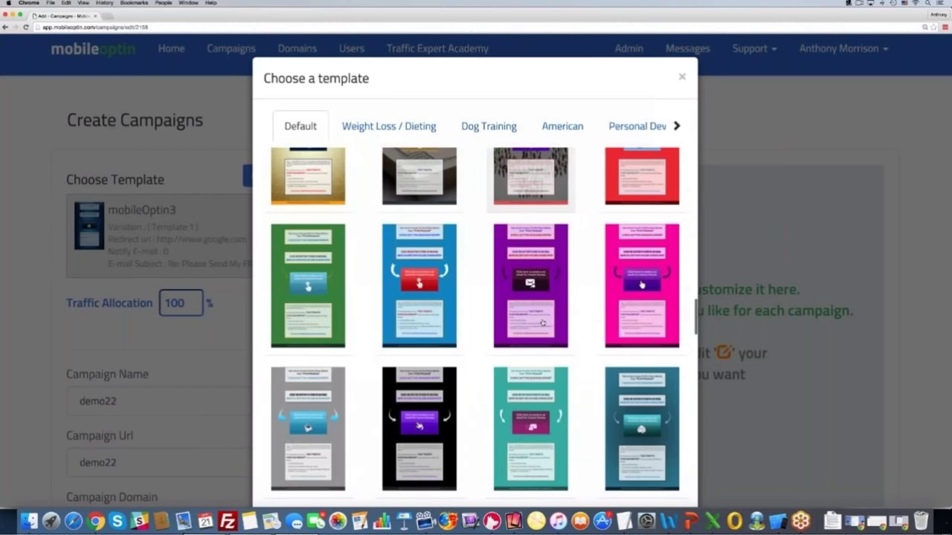
scroll(543, 323, down, 15)
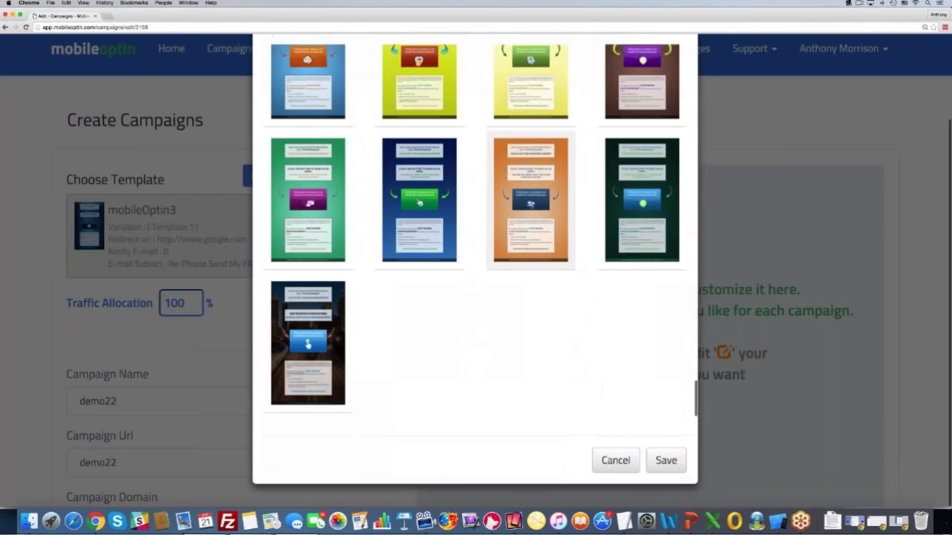
click(666, 460)
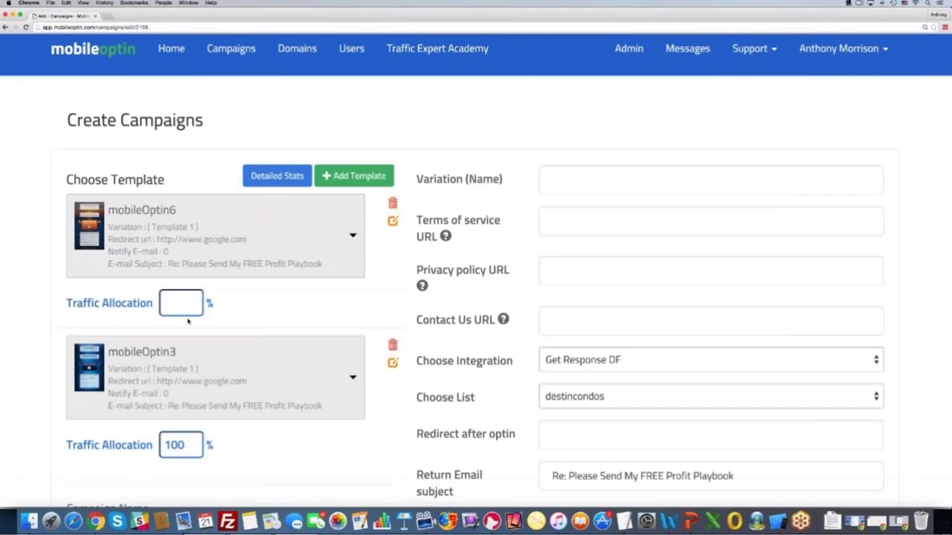
- Split the traffic allocation evenly, with 50 % for mobileOptin6 and 50 % for mobileOptin3
click(188, 302)
text(50)
key(Tab)
text(50)
- Enable optimization, try Optin % and Conversion % as the optimization criteria, and switch optimization off again
scroll(132, 165, down, 3)
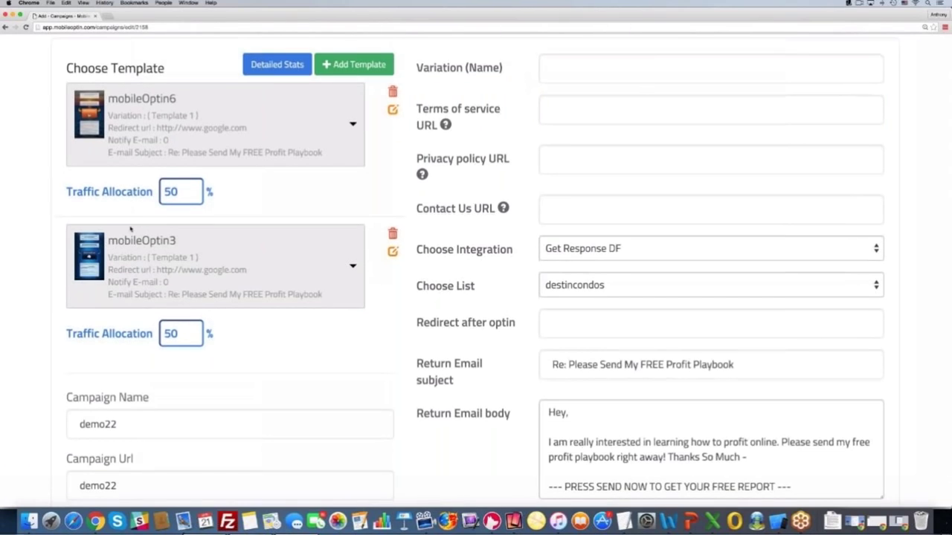
scroll(134, 227, down, 10)
drag(174, 290, 63, 289)
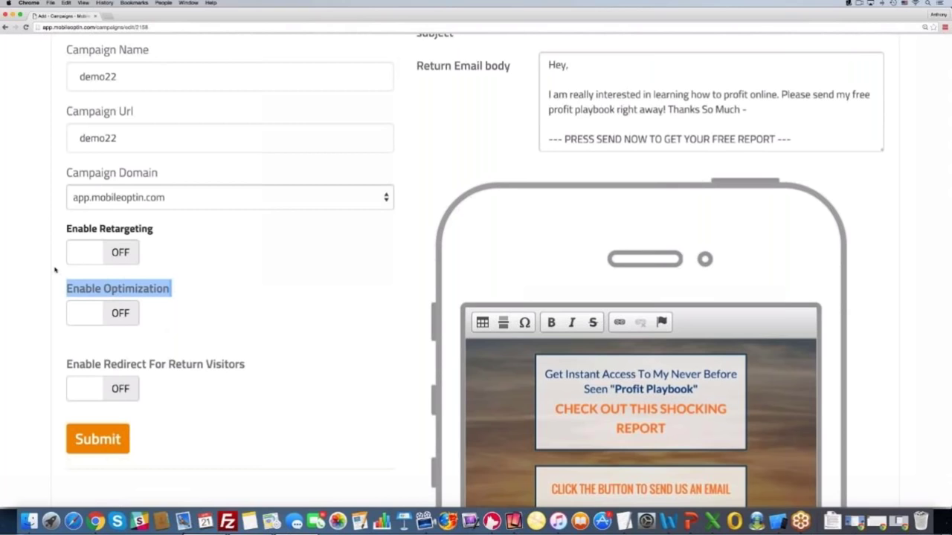
click(122, 313)
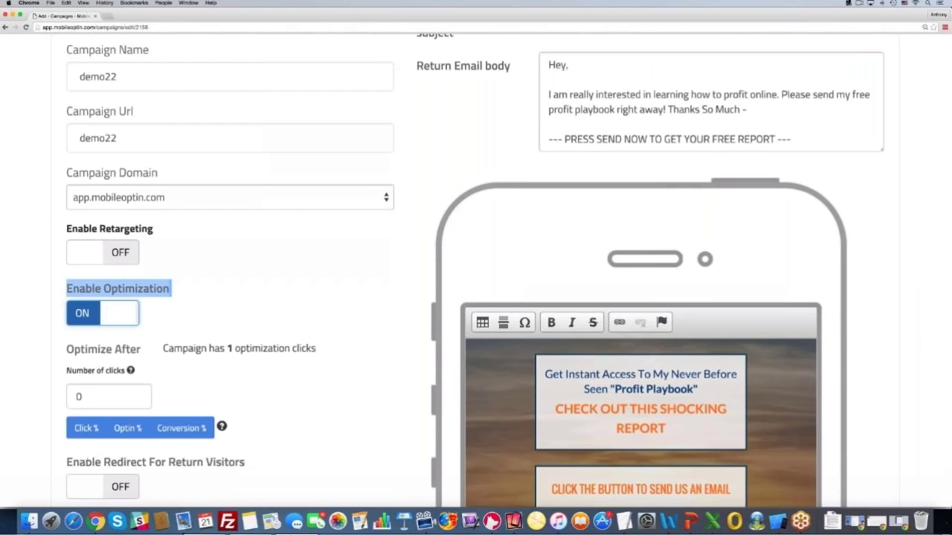
scroll(476, 268, down, 3)
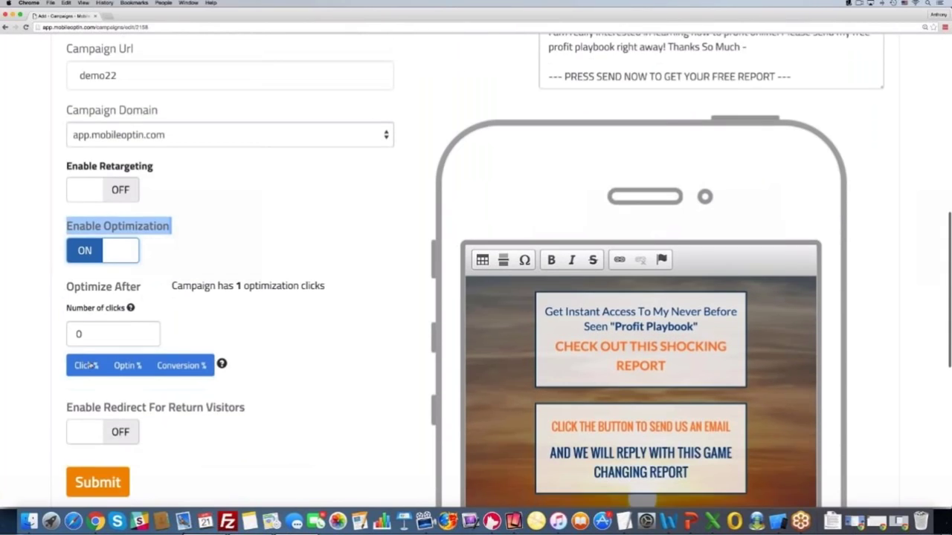
click(127, 365)
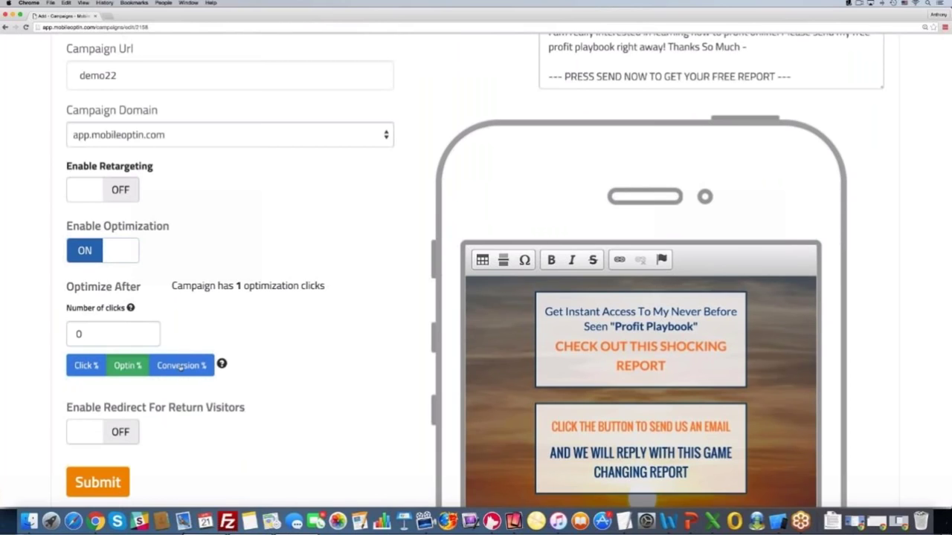
click(179, 366)
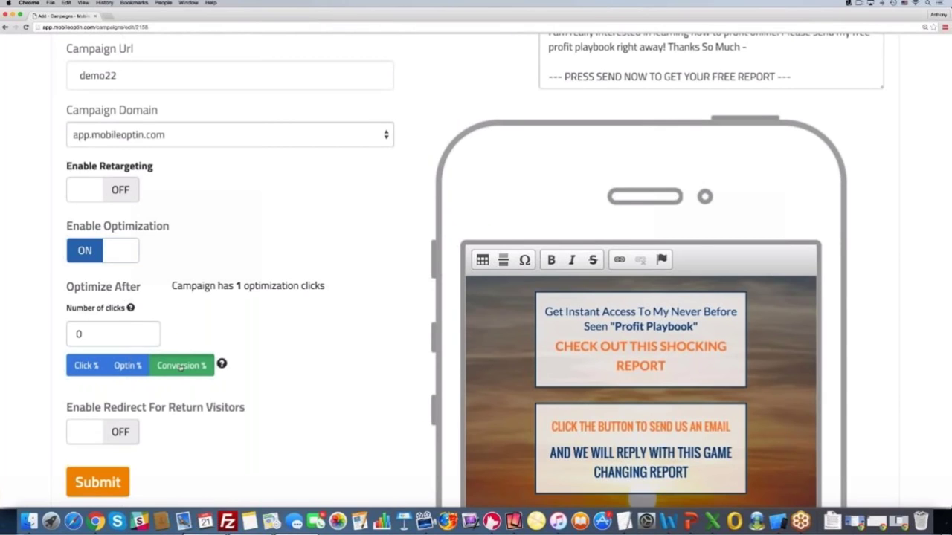
click(102, 251)
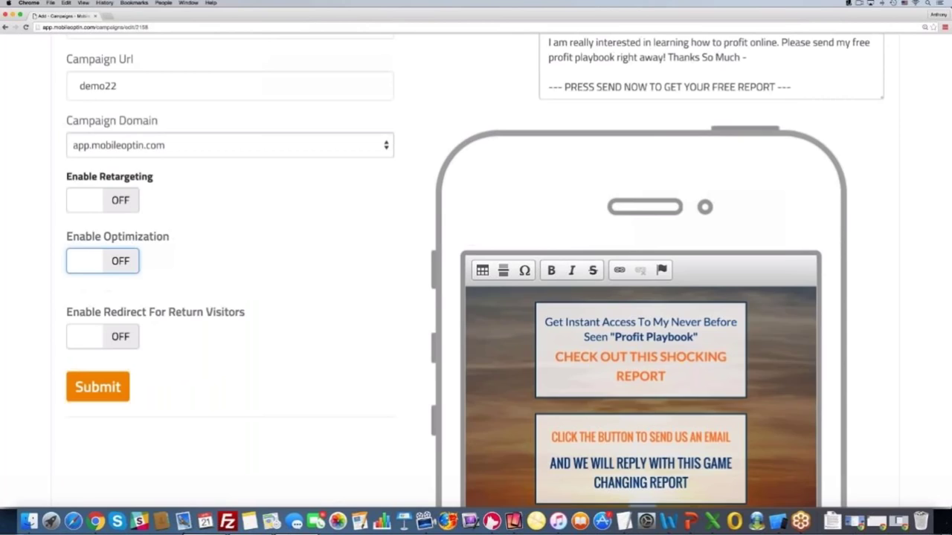
- Set the traffic allocation to 0 % for mobileOptin3 and 100 % for mobileOptin6
scroll(476, 268, up, 10)
scroll(186, 269, down, 2)
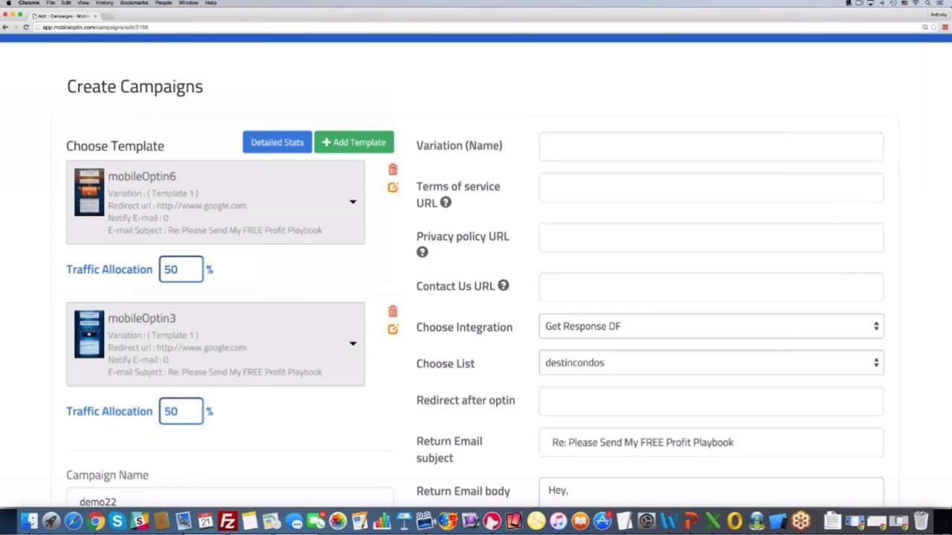
double_click(171, 411)
text(0)
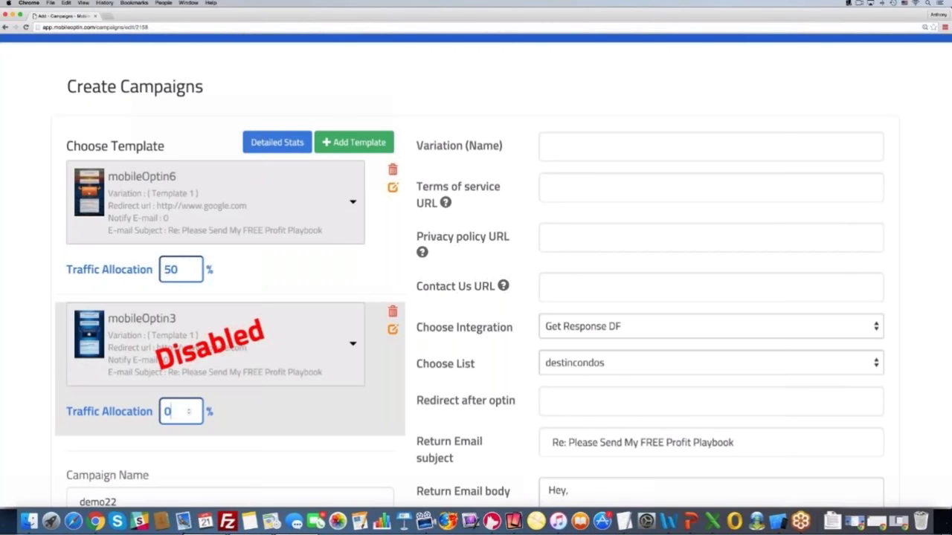
double_click(171, 269)
text(100)
- Enable retargeting to show the analytics and retargeting code field, and switch it off again
scroll(476, 298, down, 10)
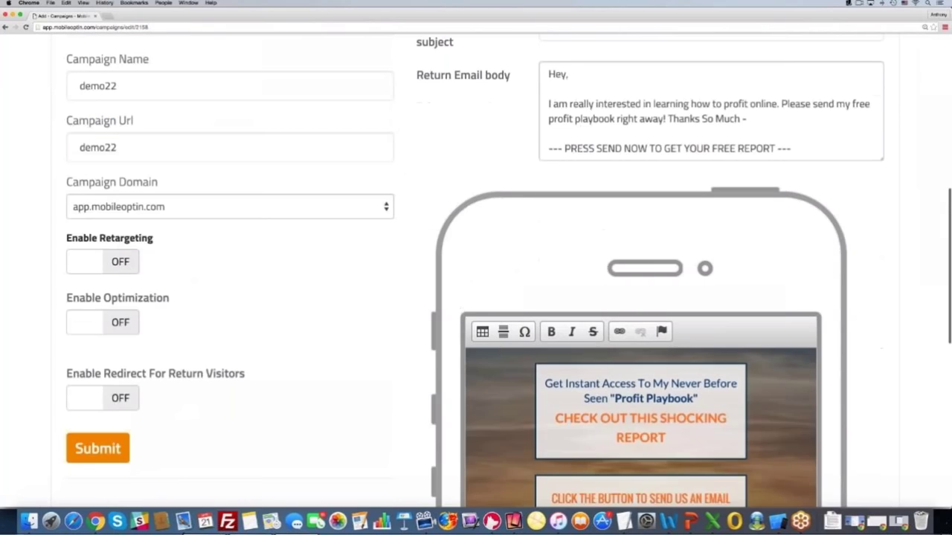
scroll(476, 297, down, 2)
click(103, 205)
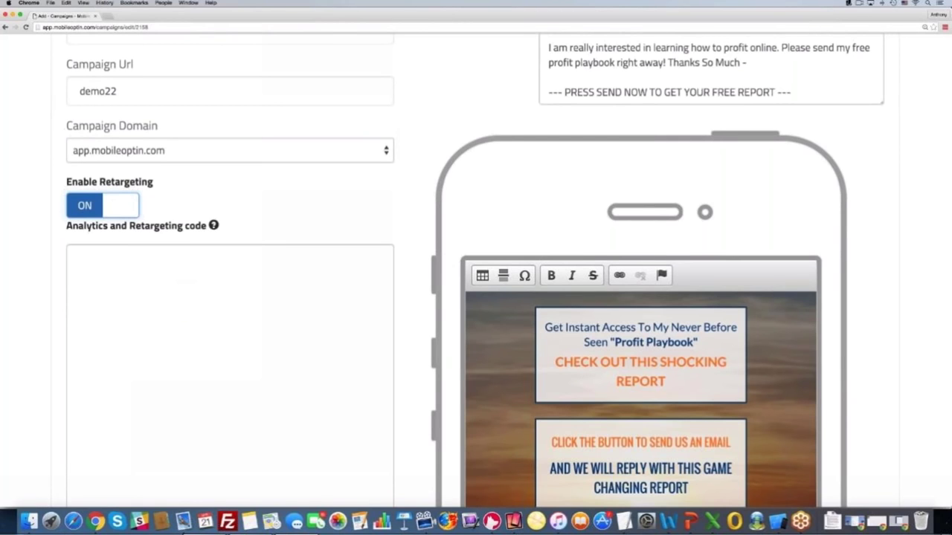
click(128, 205)
- Enable the redirect for return visitors and open its redirect URL field for editing
scroll(136, 289, down, 1)
scroll(136, 289, down, 3)
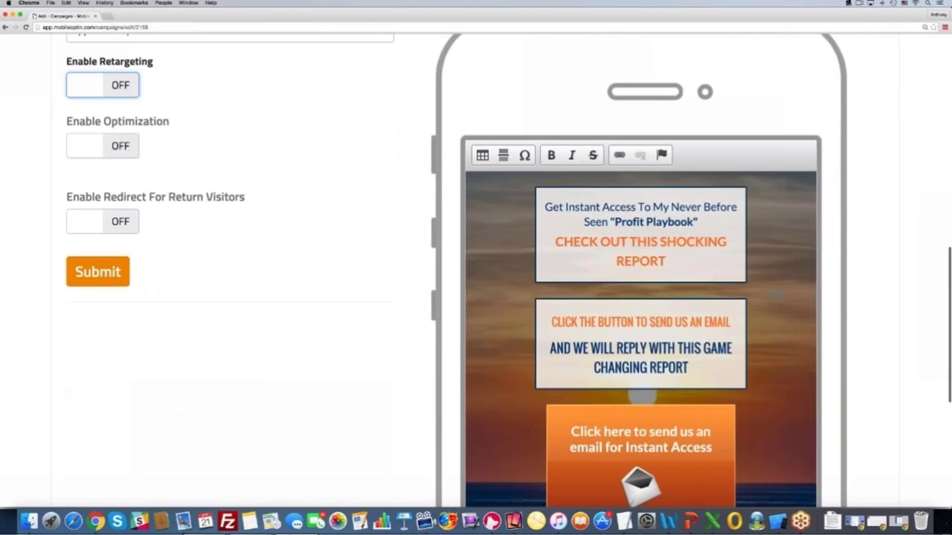
click(136, 224)
click(212, 305)
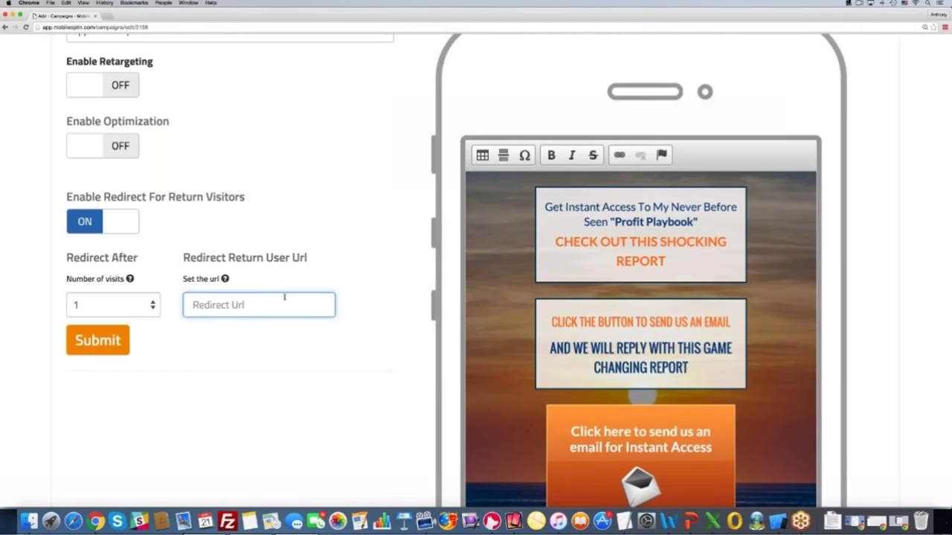
- Return to the campaign list, leaving the campaign edit page without saving the changes
scroll(476, 267, up, 10)
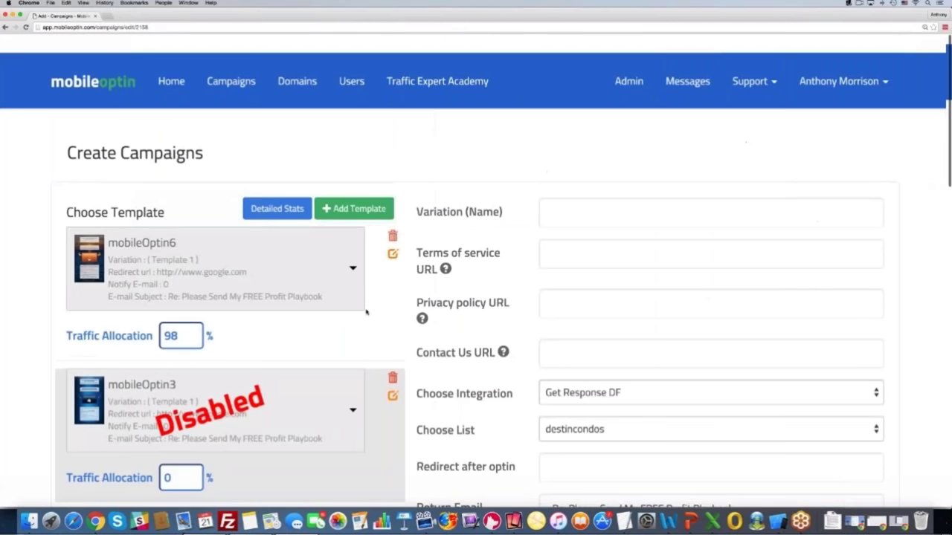
click(225, 64)
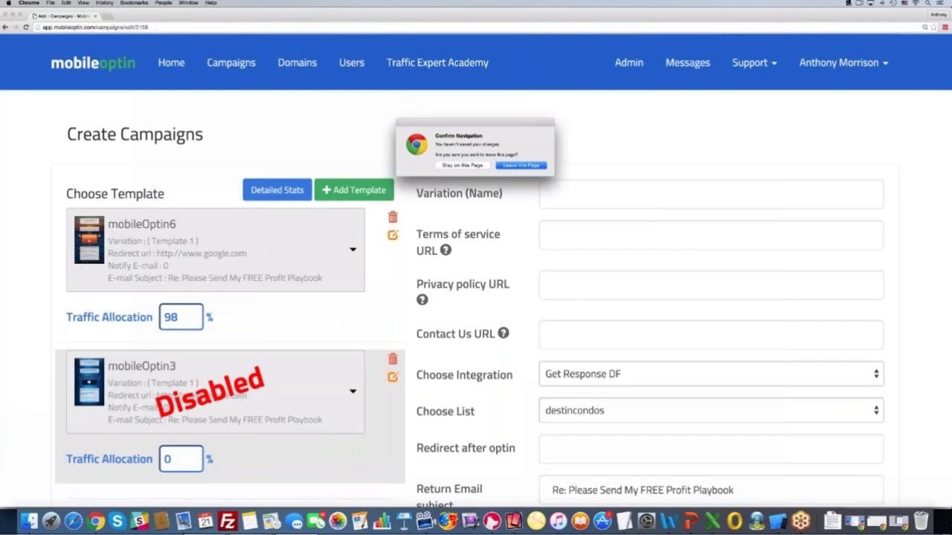
click(510, 47)
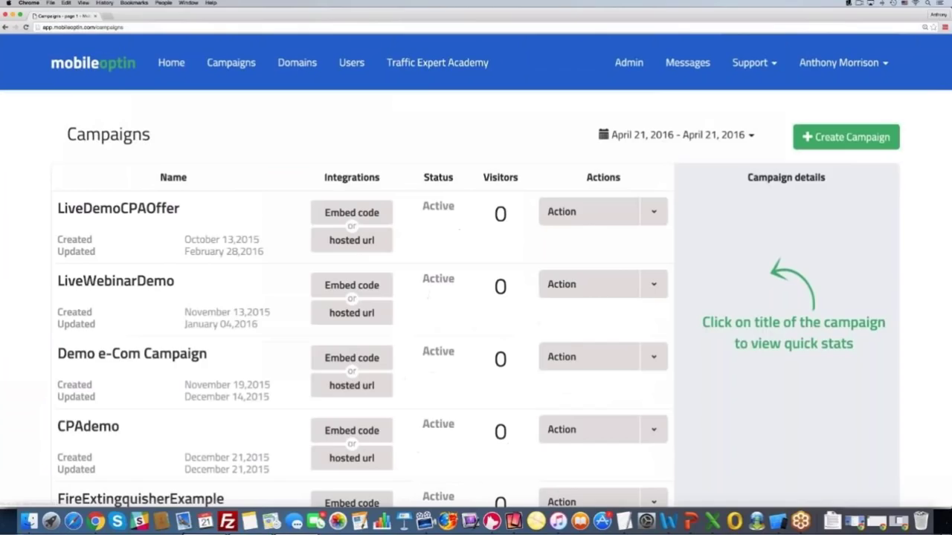
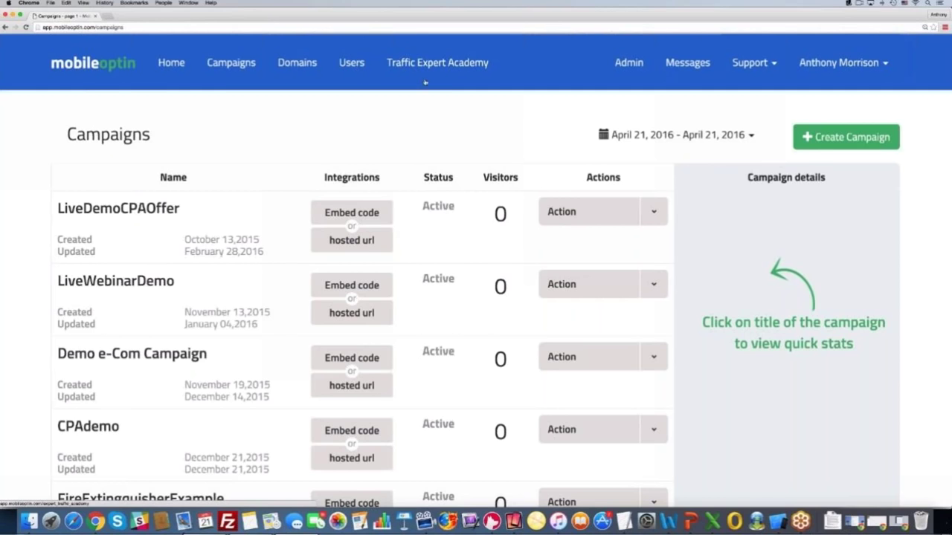
- Show the available actions for the CPAdemo campaign and dismiss them
scroll(425, 82, down, 5)
click(654, 193)
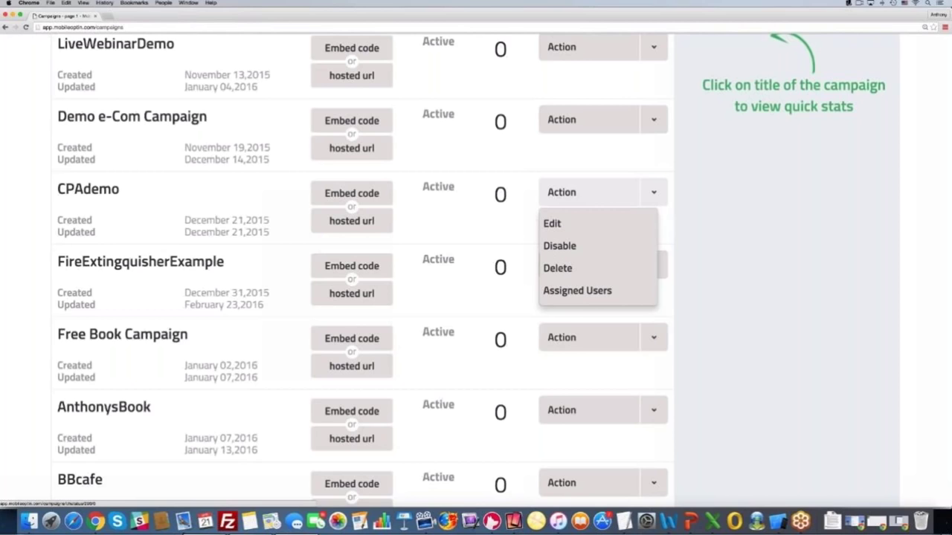
scroll(478, 93, up, 5)
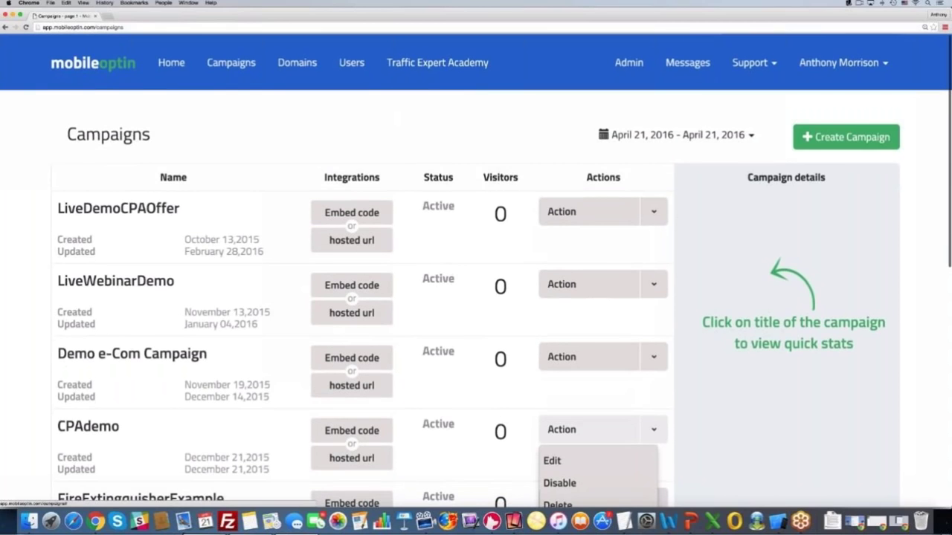
key(Escape)
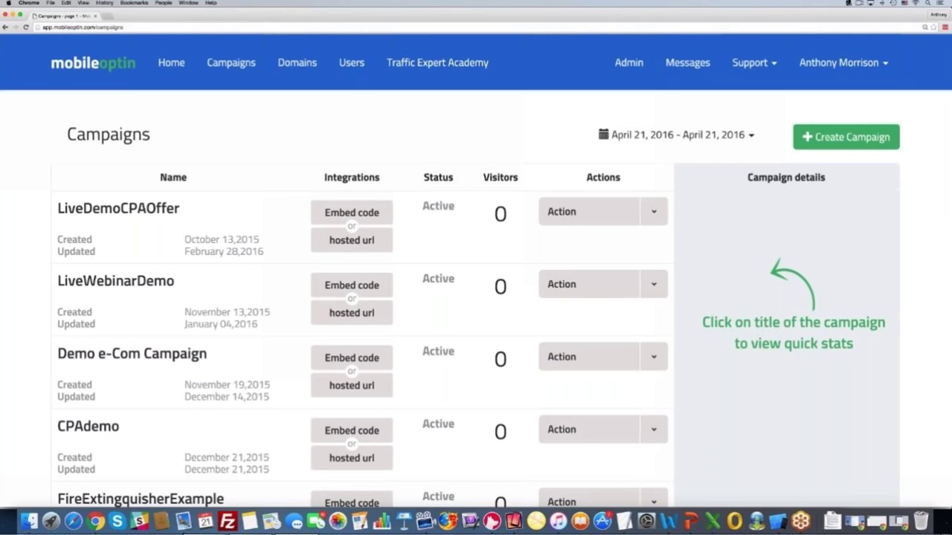
- Go to the second page of the campaign list and show the quick stats for demo22
scroll(501, 202, down, 1)
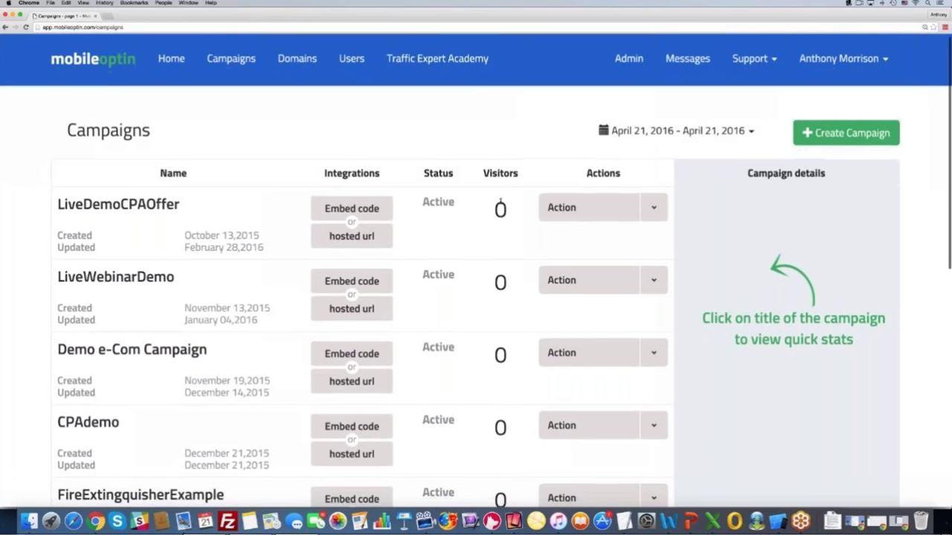
scroll(500, 201, down, 10)
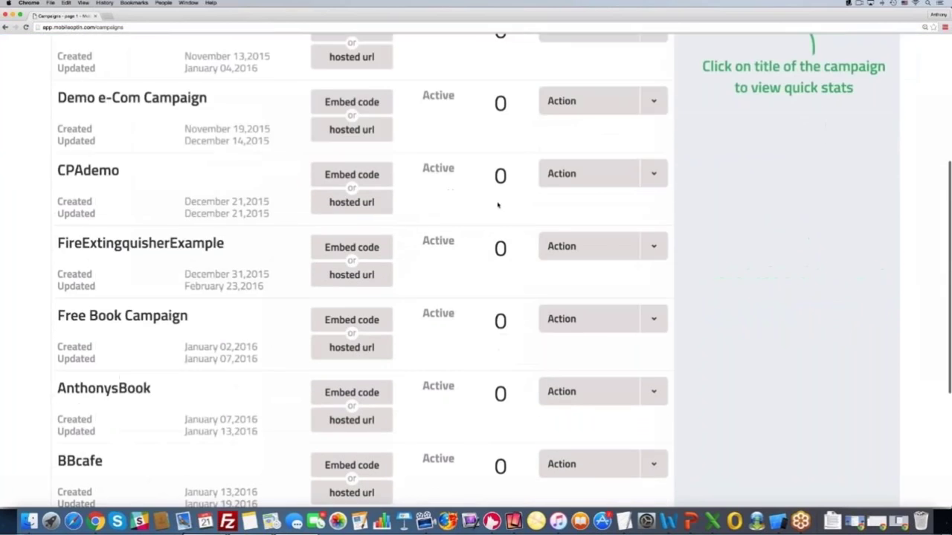
click(848, 461)
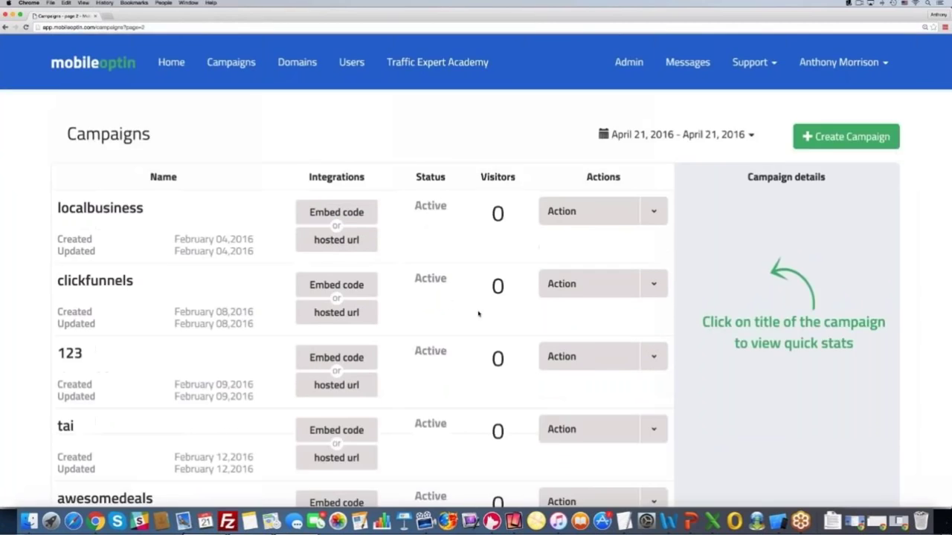
scroll(479, 316, down, 10)
click(425, 418)
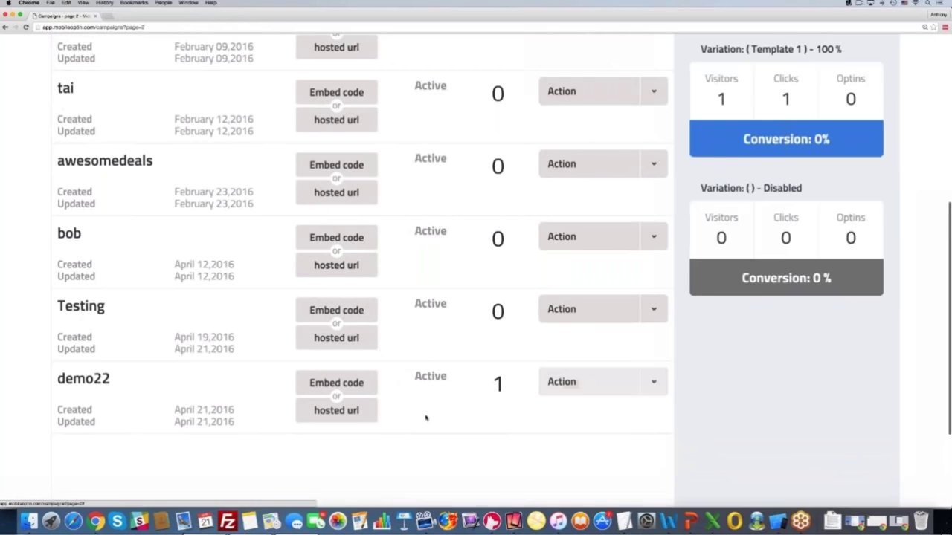
scroll(426, 418, up, 5)
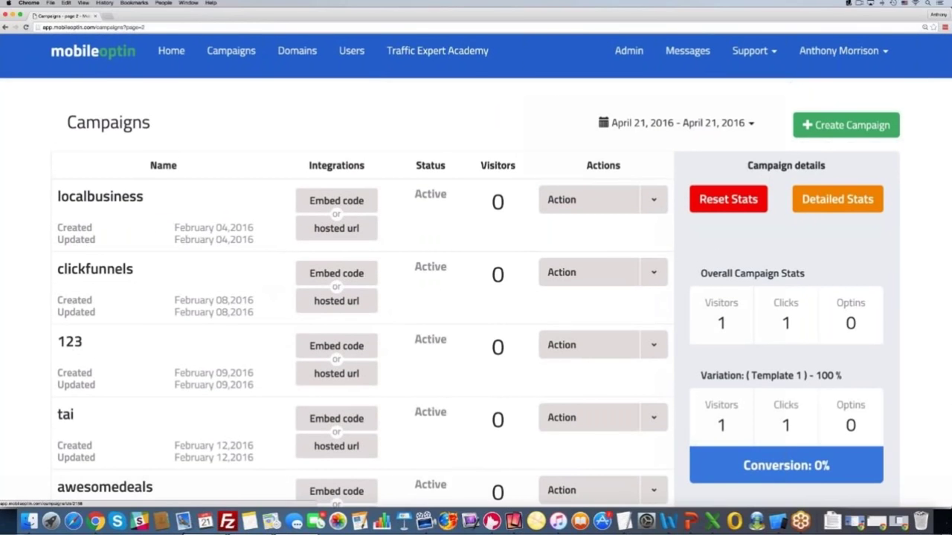
- Open demo22's detailed stats, and switch to the iOS Simulator to show the opt-in page's prefilled email before returning to Chrome
click(863, 200)
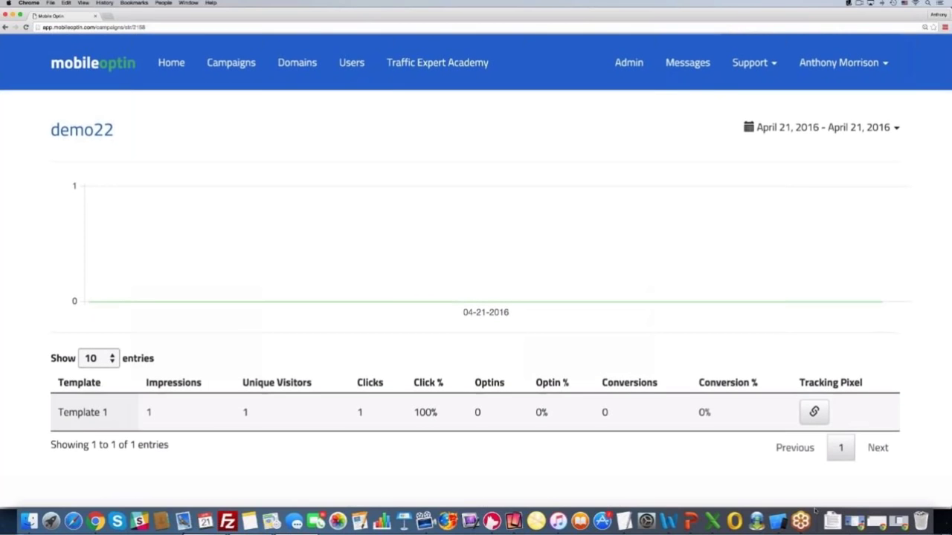
click(766, 512)
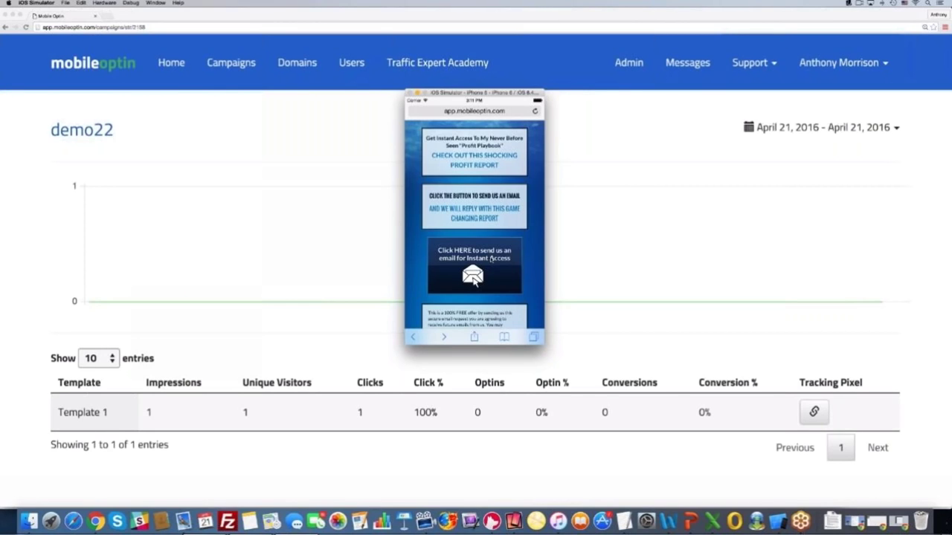
click(506, 269)
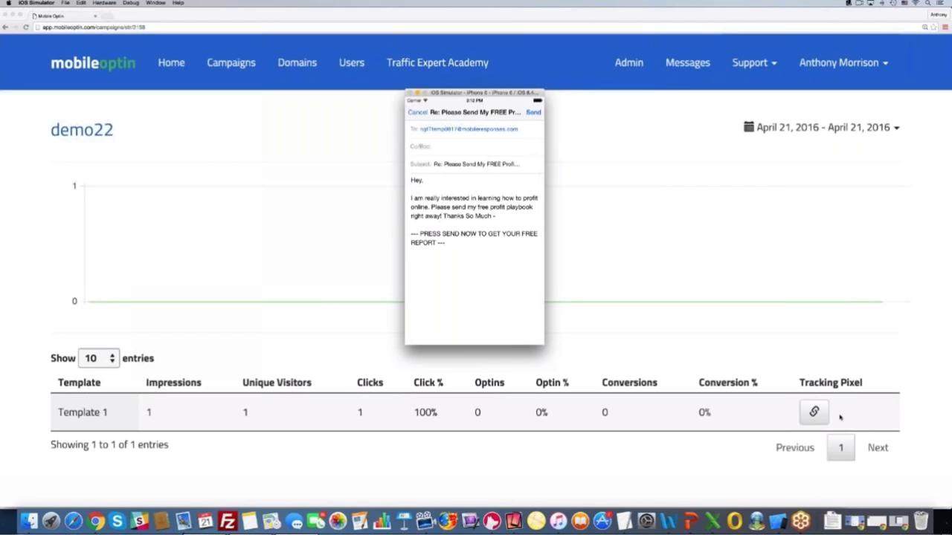
click(348, 130)
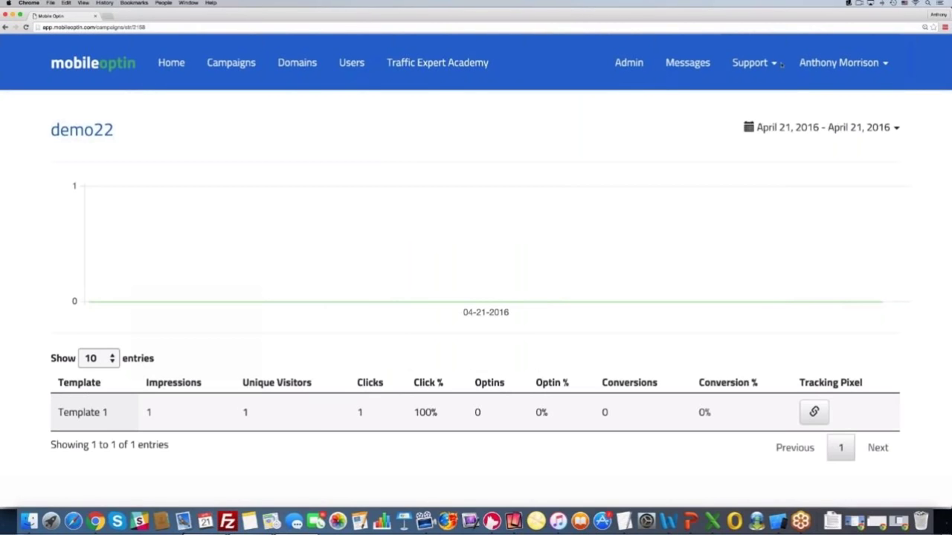
- Open FAQ & Training and show the Integrations answer on connecting a MobileOptin account with SendLane
click(777, 64)
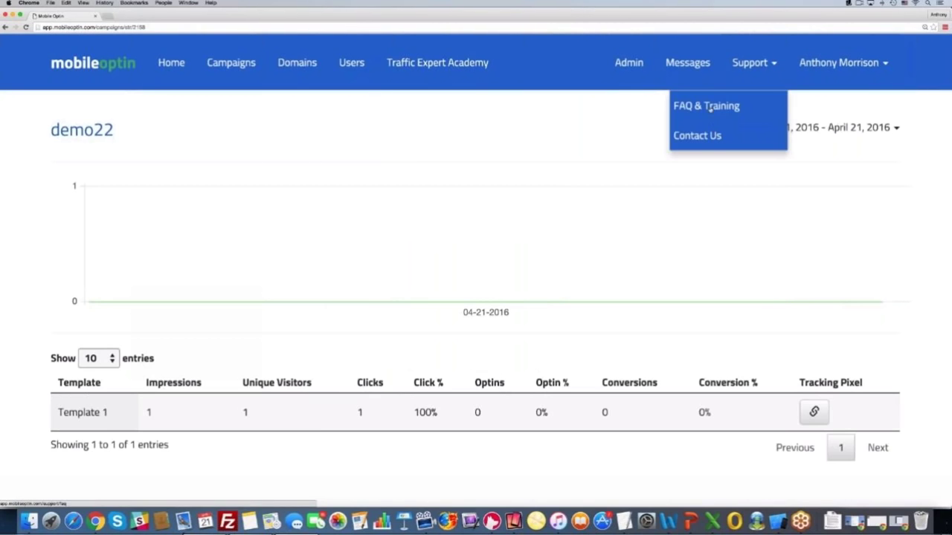
click(706, 106)
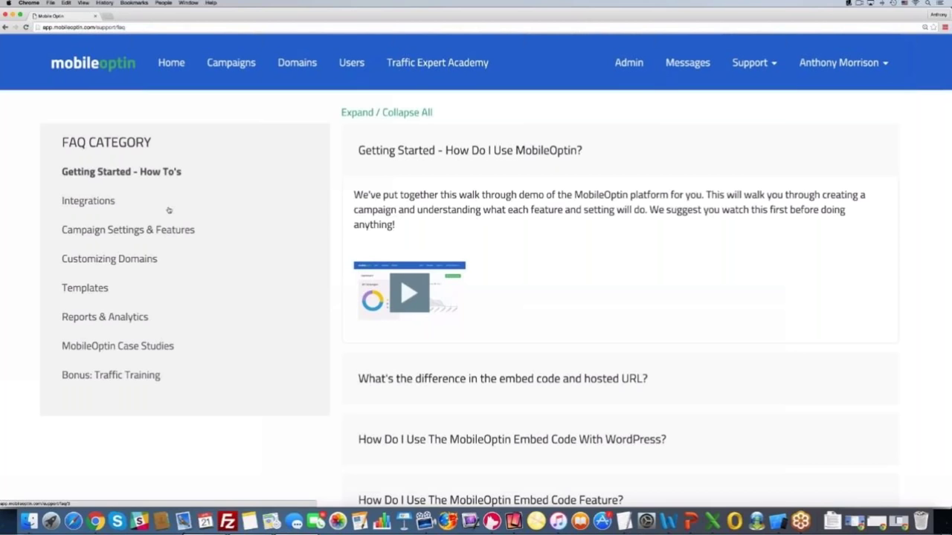
click(112, 201)
scroll(376, 260, down, 1)
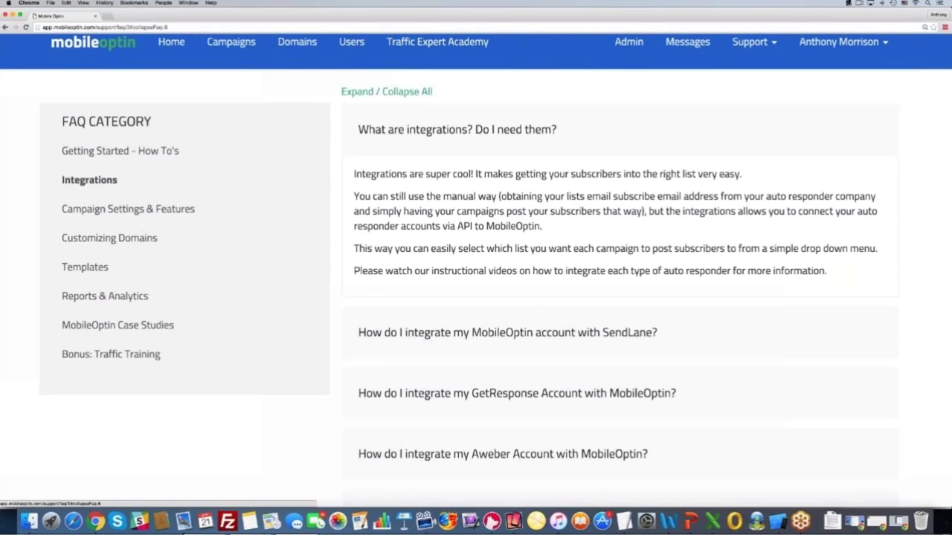
click(507, 332)
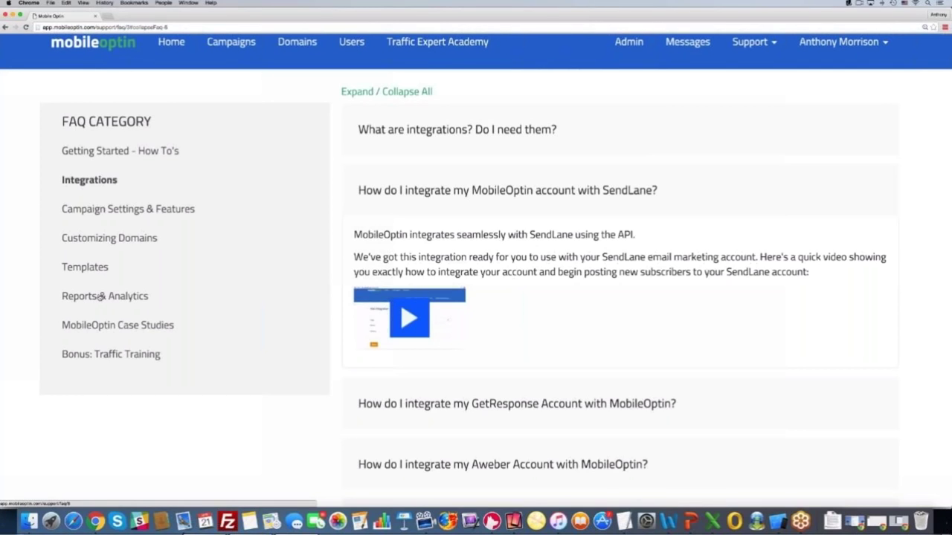
- Review the Shopify & eCommerce and affiliates answers in the MobileOptin Case Studies category, collapsing each one
click(122, 327)
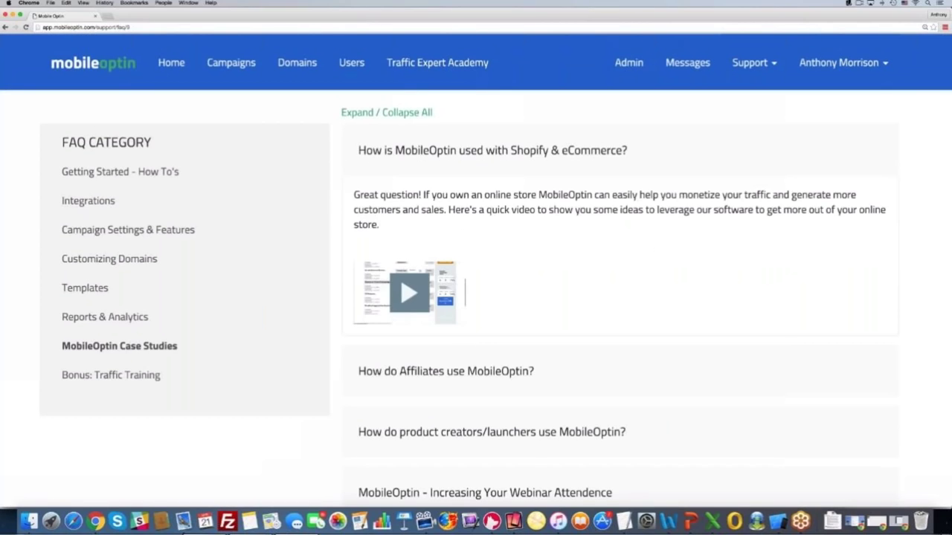
click(473, 149)
click(541, 157)
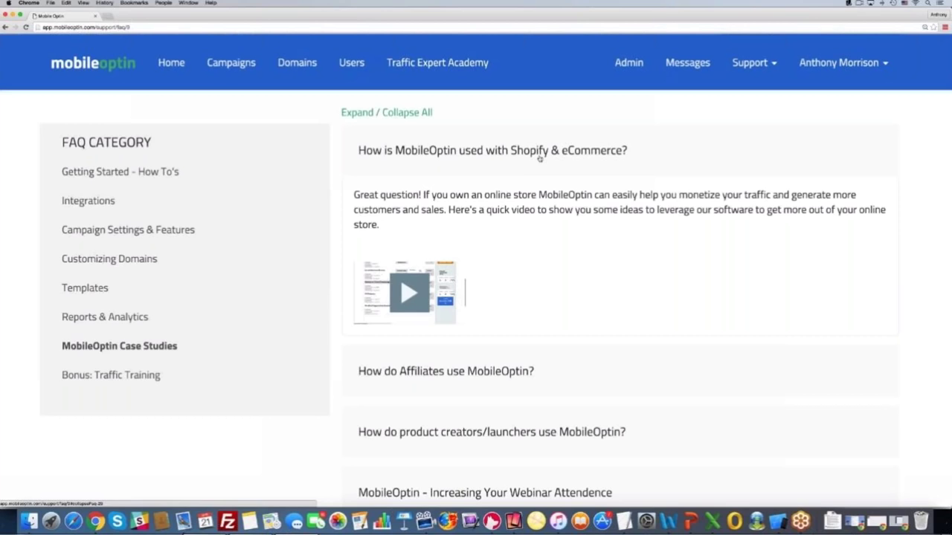
click(540, 153)
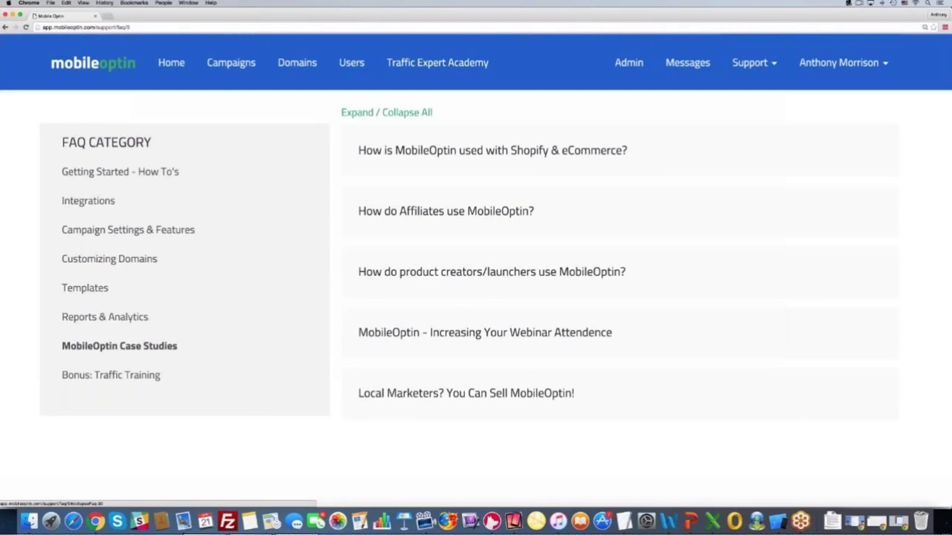
click(446, 211)
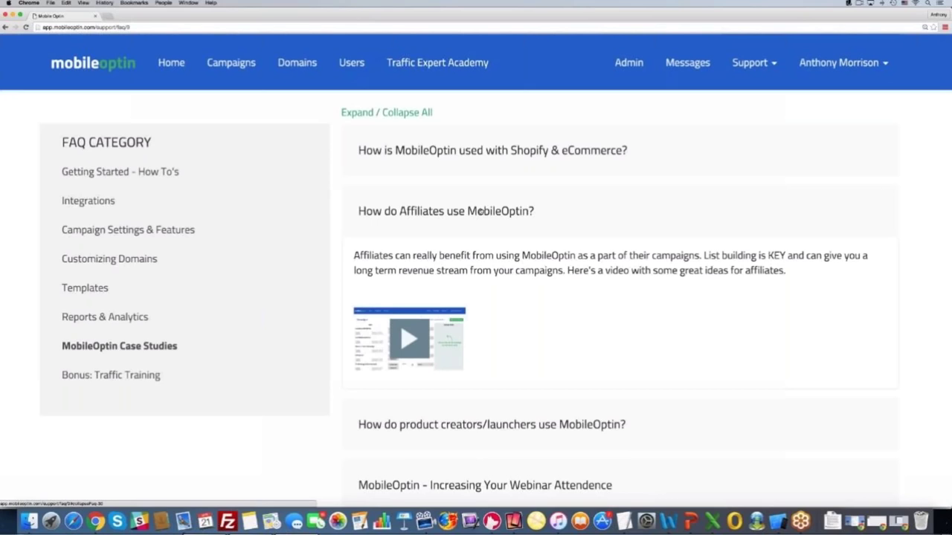
click(480, 210)
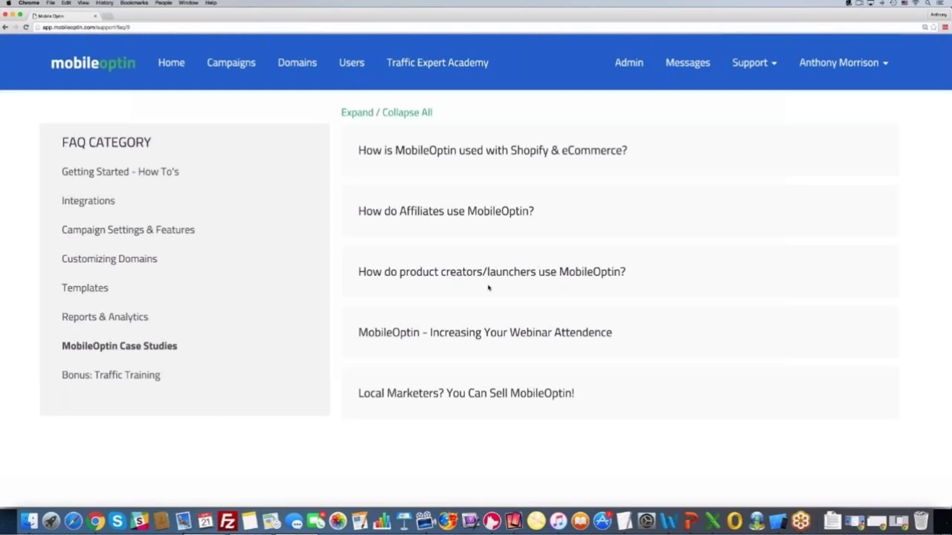
- Expand the case study on local marketers selling MobileOptin and examine its pitch video and PDF download
click(465, 393)
scroll(466, 393, down, 3)
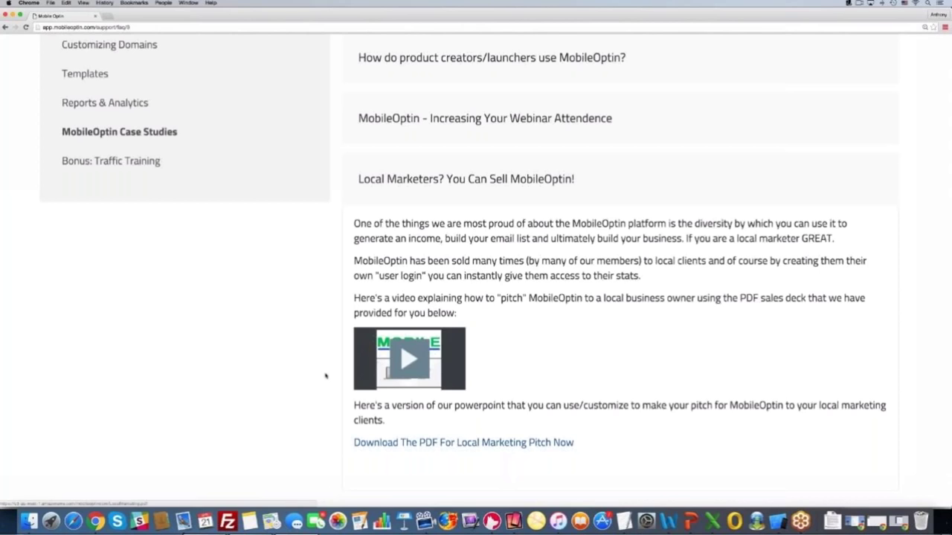
scroll(160, 379, up, 5)
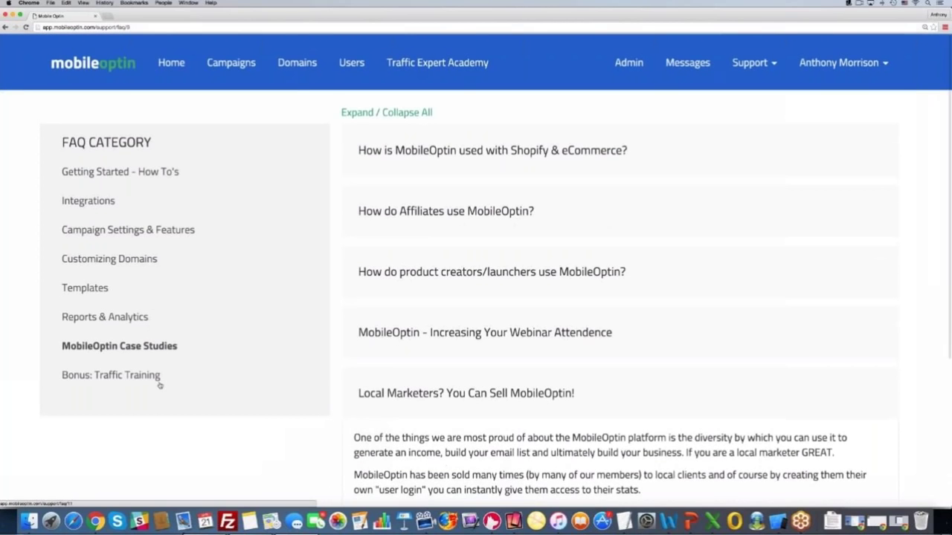